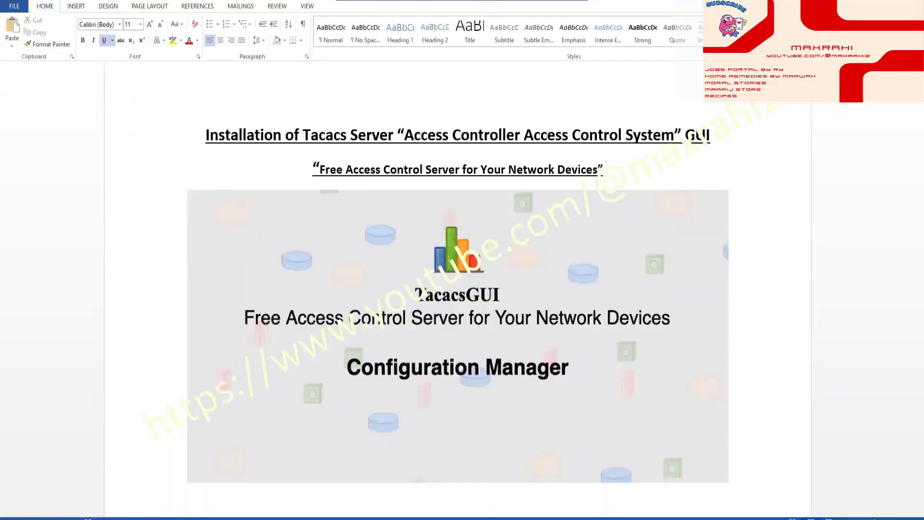
scroll(756, 294, "down", 5)
scroll(757, 295, "down", 4)
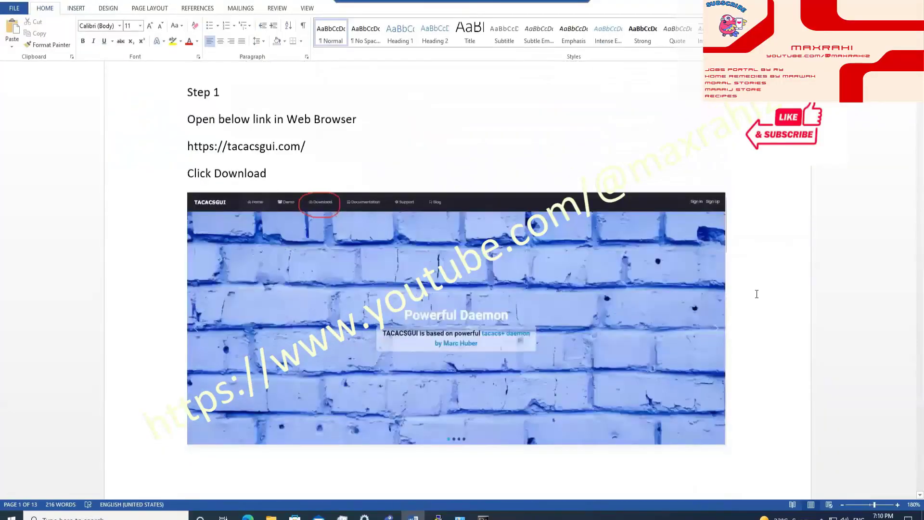
left_click_drag(313, 147, 185, 147)
key("ctrl+c")
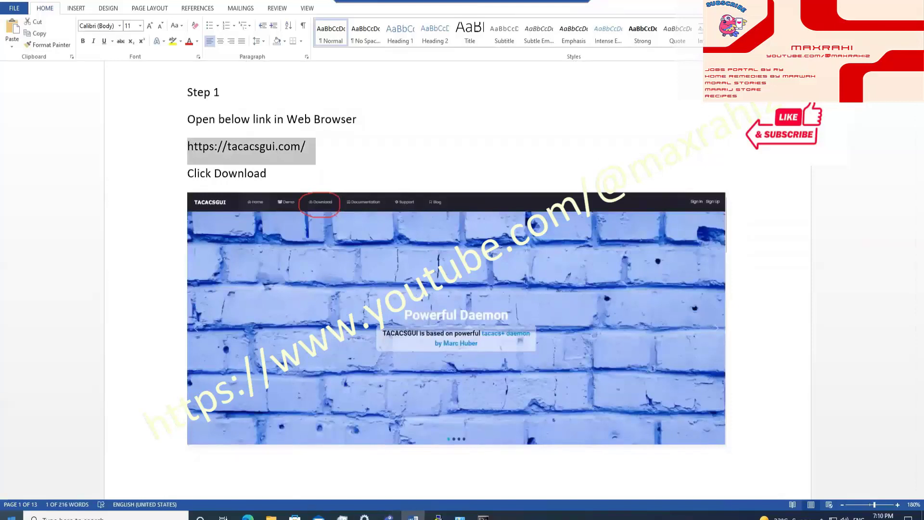
Step: Launch Google Chrome, go to the pasted tacacsgui.com address, and shrink the window over Word
left_click(12, 515)
type("chrome")
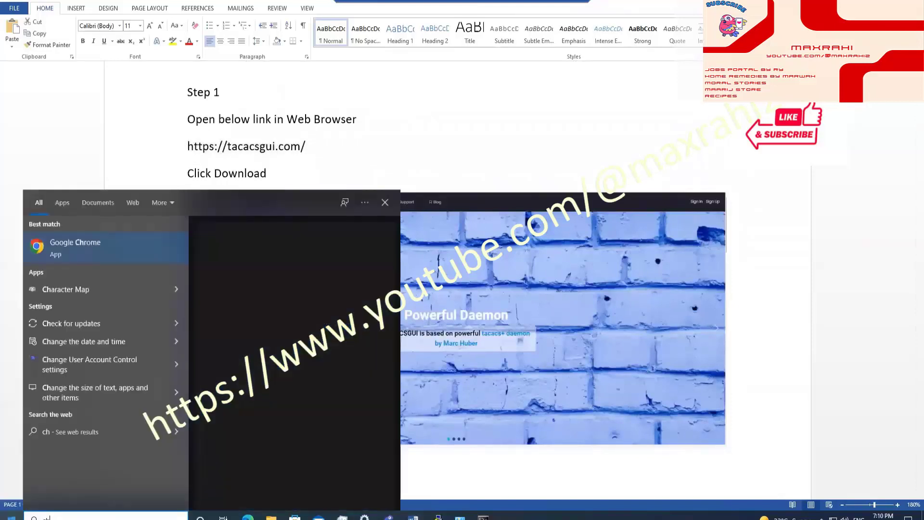
key("Return")
key("ctrl+v")
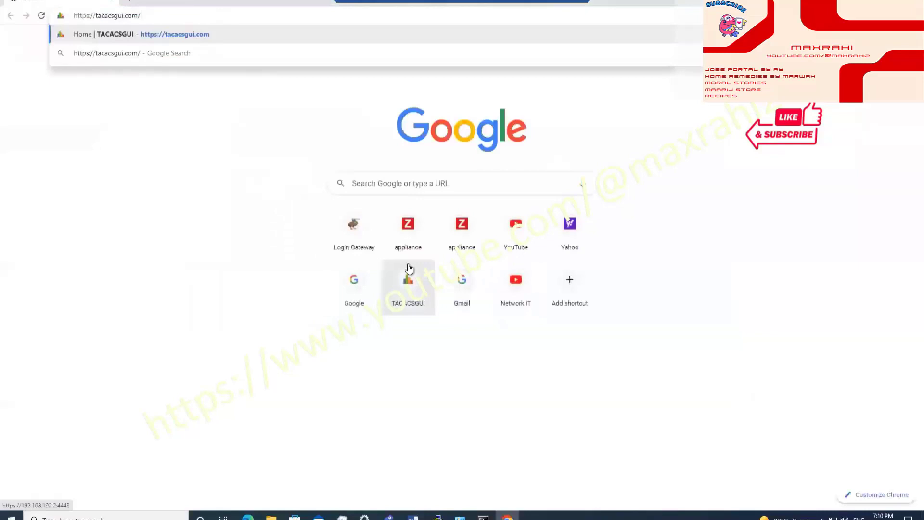
key("Return")
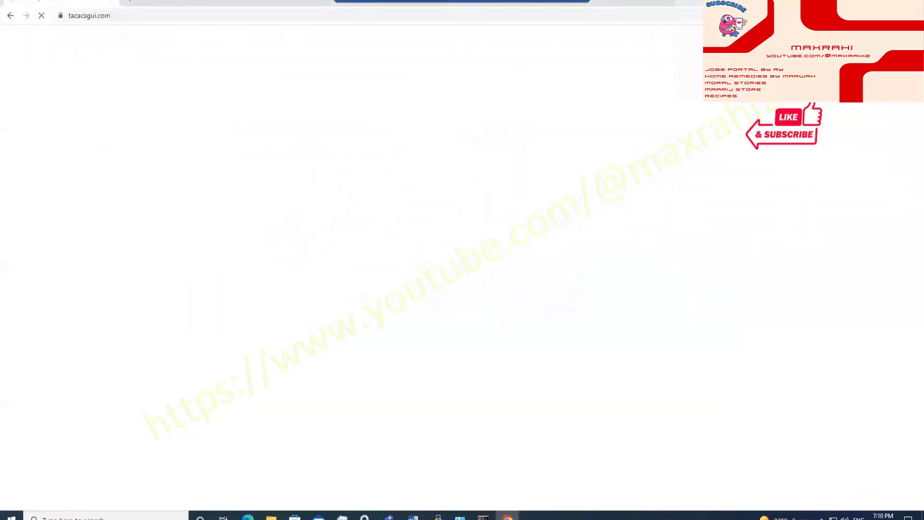
key("super+Down")
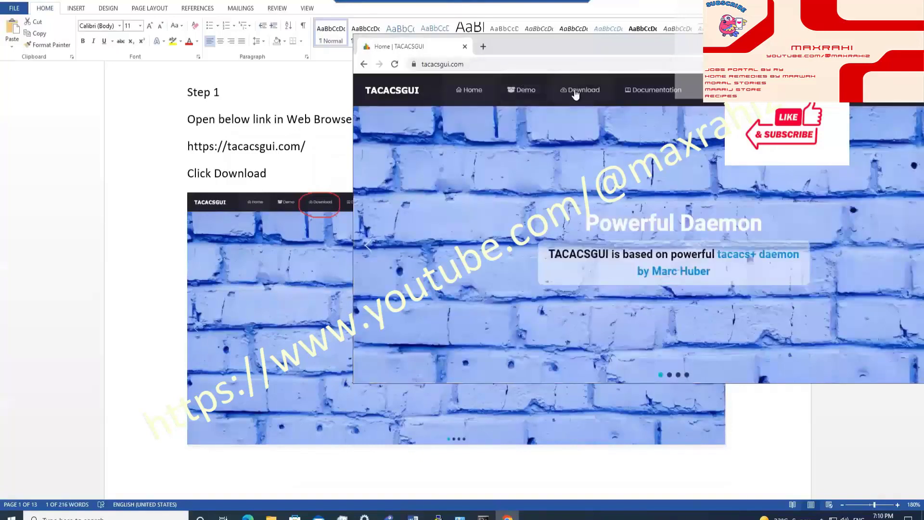
Step: Go to the TacacsGUI Download page and open the OVA file's Google Drive link
left_click(575, 91)
scroll(225, 200, "down", 5)
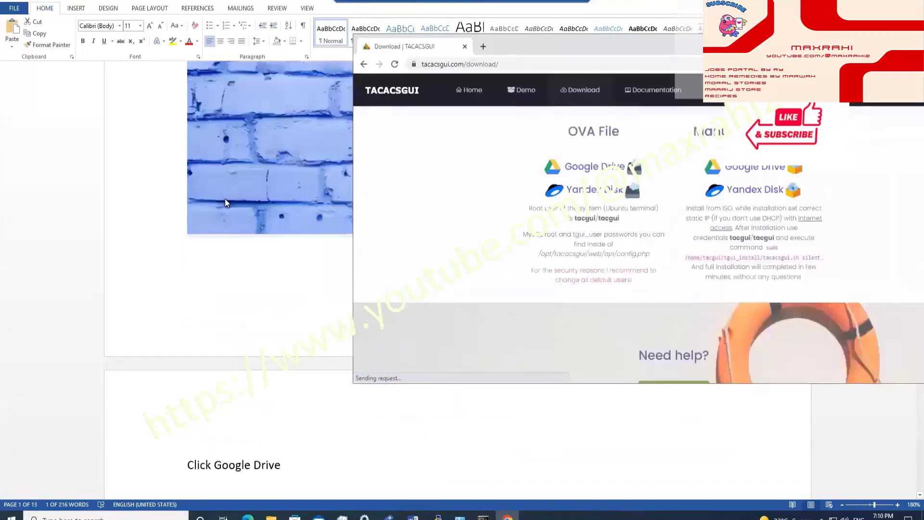
scroll(225, 202, "down", 3)
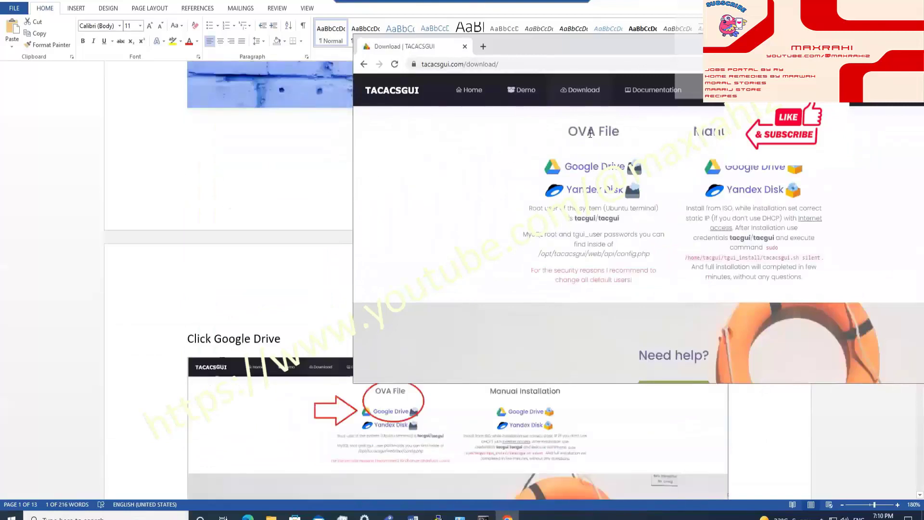
left_click(590, 167)
Step: Start downloading the 1.5 GB tacgui.ova from Google Drive despite the virus-scan warning
scroll(258, 187, "down", 6)
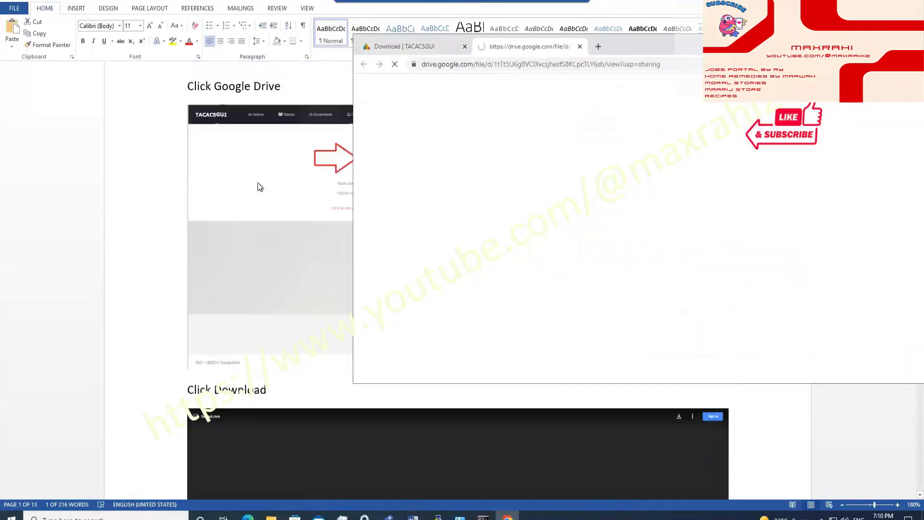
scroll(258, 187, "down", 2)
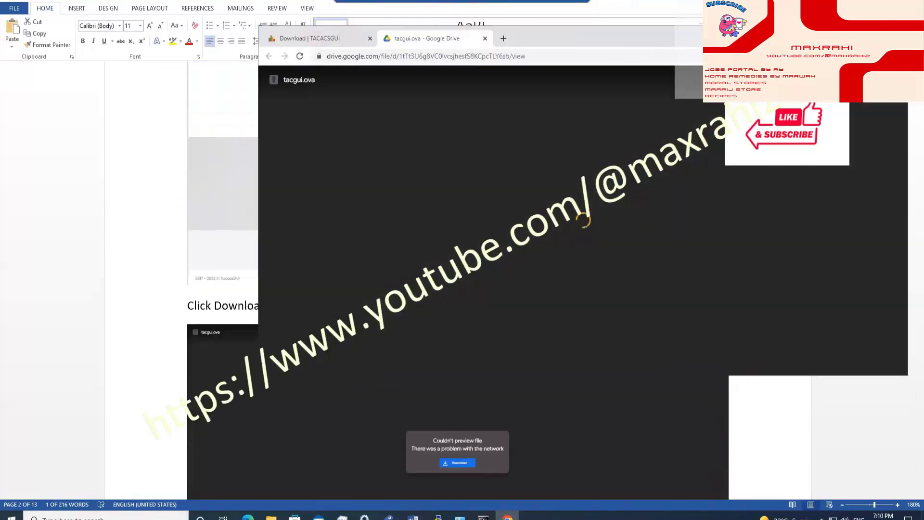
left_click(703, 102)
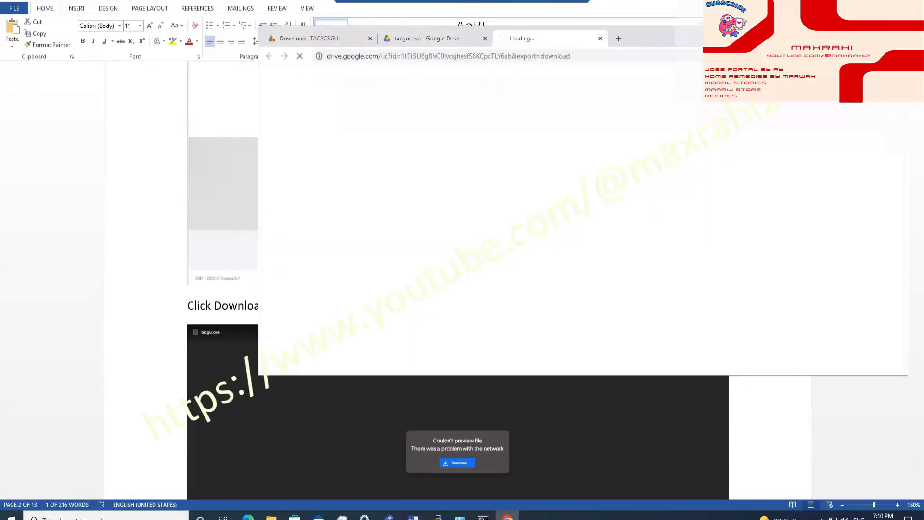
scroll(489, 416, "down", 5)
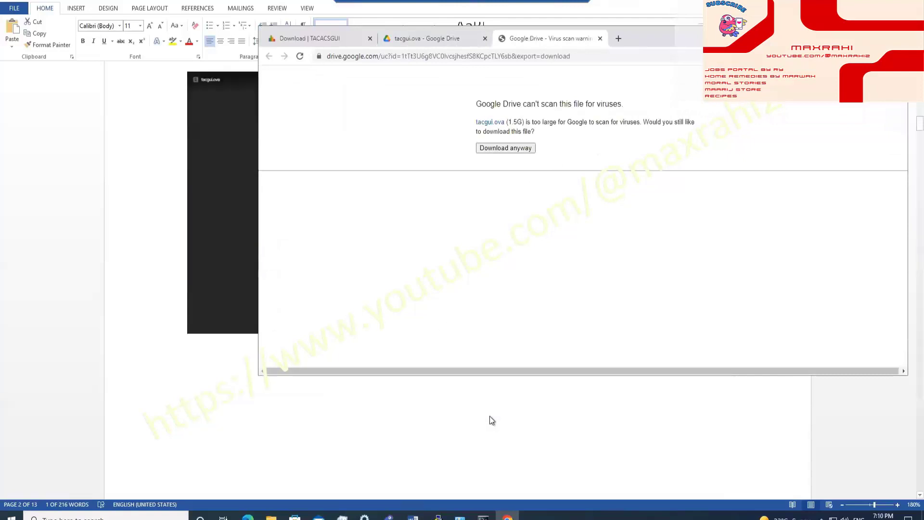
scroll(490, 416, "down", 4)
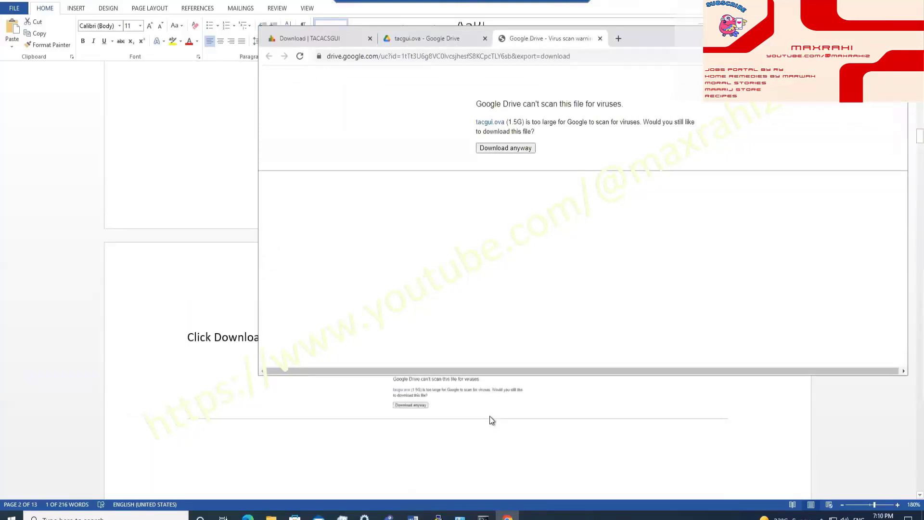
scroll(490, 416, "up", 1)
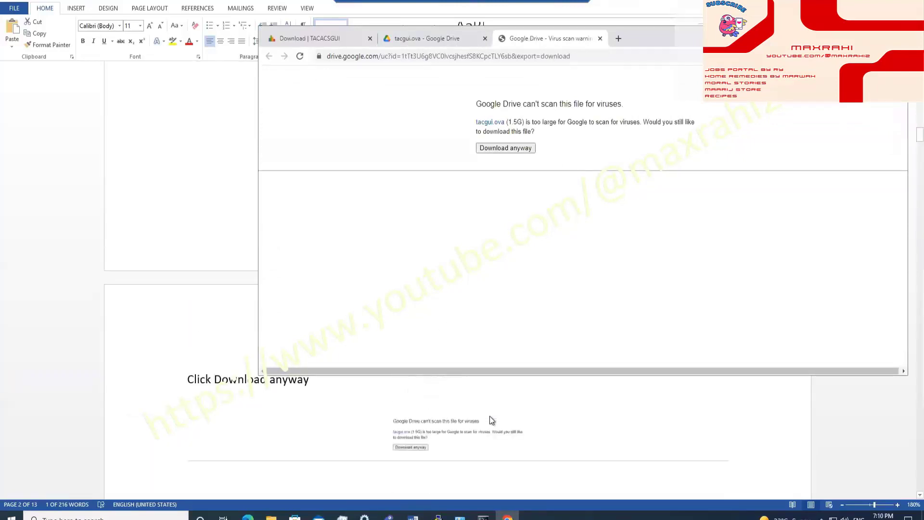
left_click(511, 146)
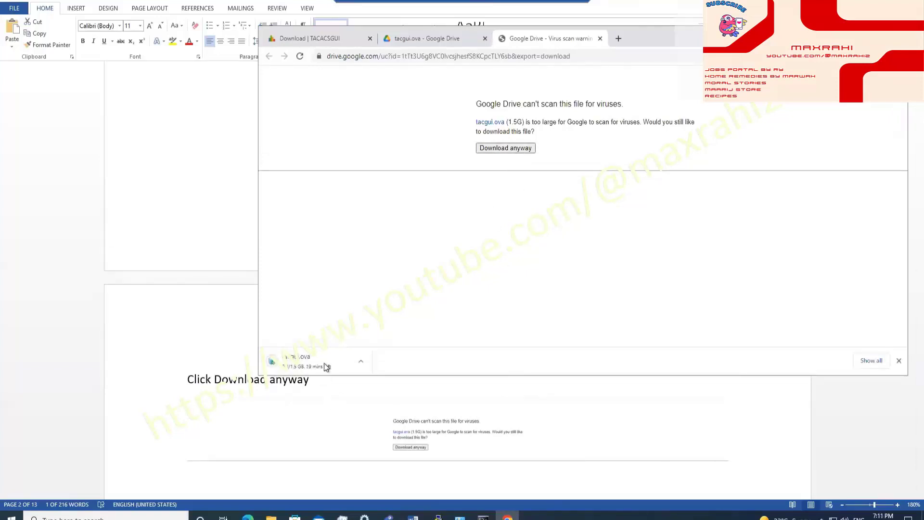
Step: Pause and cancel the tacgui.ova download from Chrome's Downloads page
left_click(864, 360)
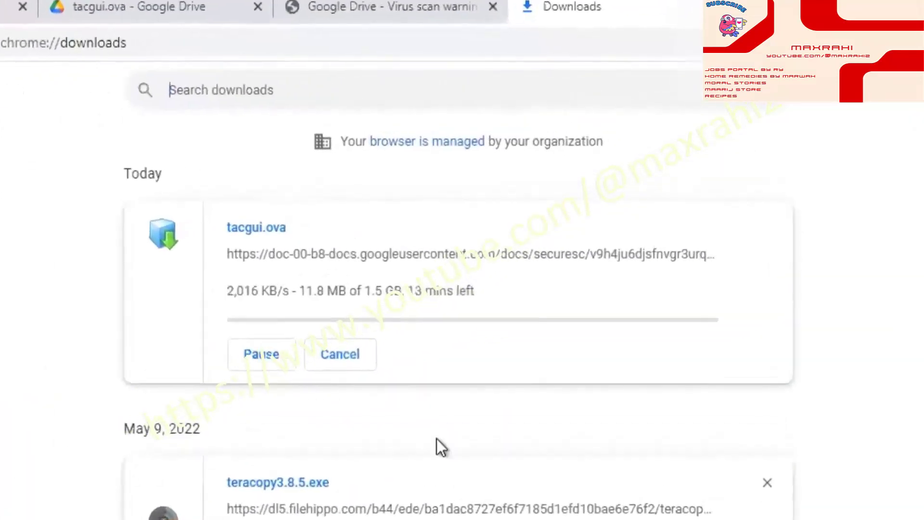
left_click(261, 354)
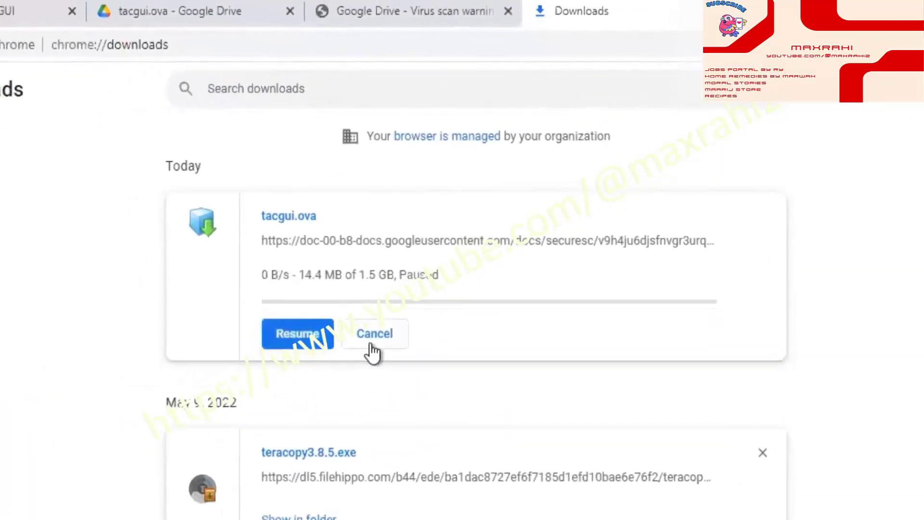
left_click(374, 351)
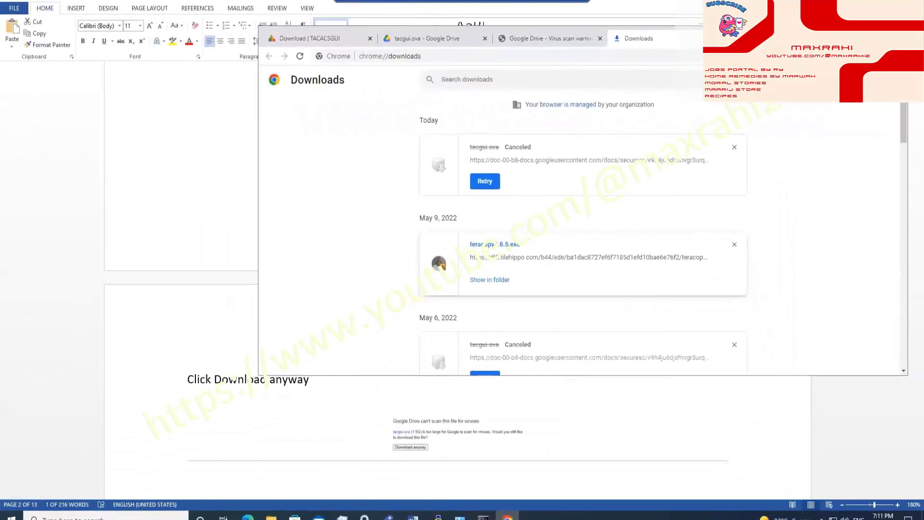
Step: Highlight the guide's step on uploading the tacgui OVA into a VM, then show the desktop
key("alt+Tab")
scroll(498, 310, "down", 6)
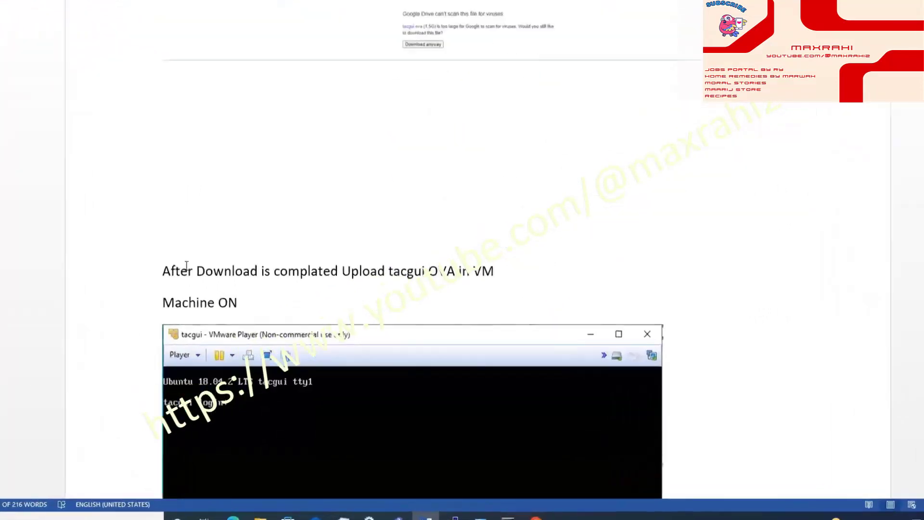
left_click_drag(162, 271, 352, 272)
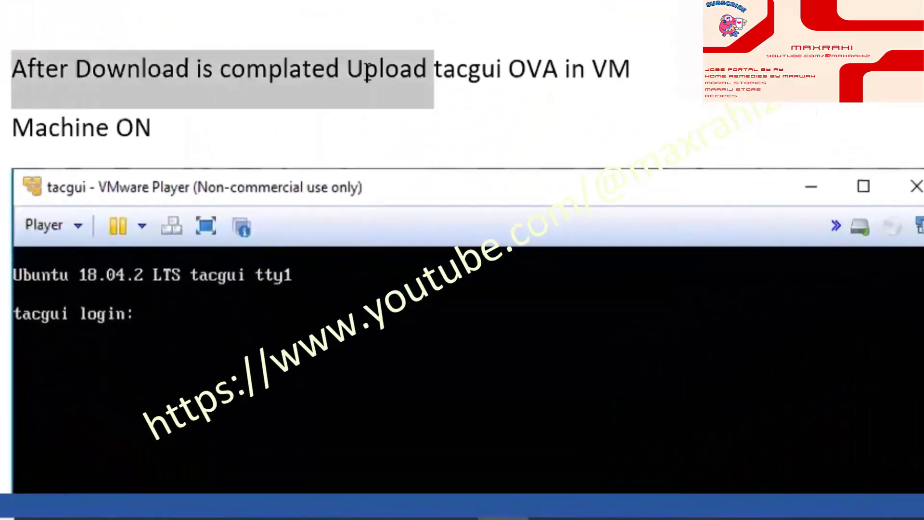
left_click_drag(367, 72, 637, 71)
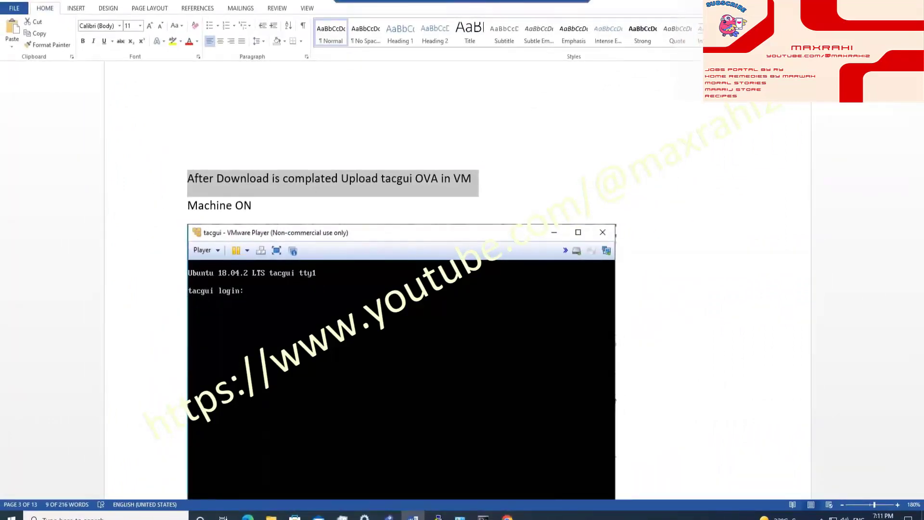
key("super+d")
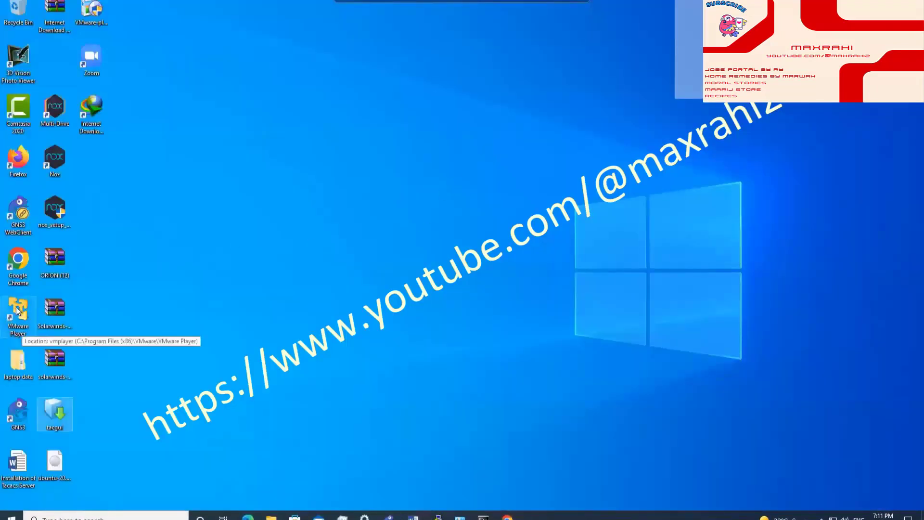
Step: Launch VMware Player and power on the tacgui VM, following the guide's Machine ON step
left_click(16, 309)
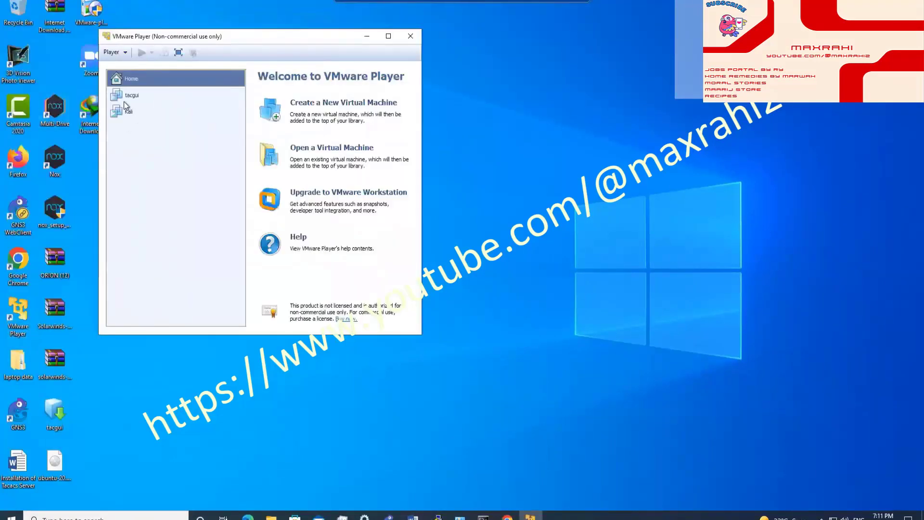
left_click(128, 95)
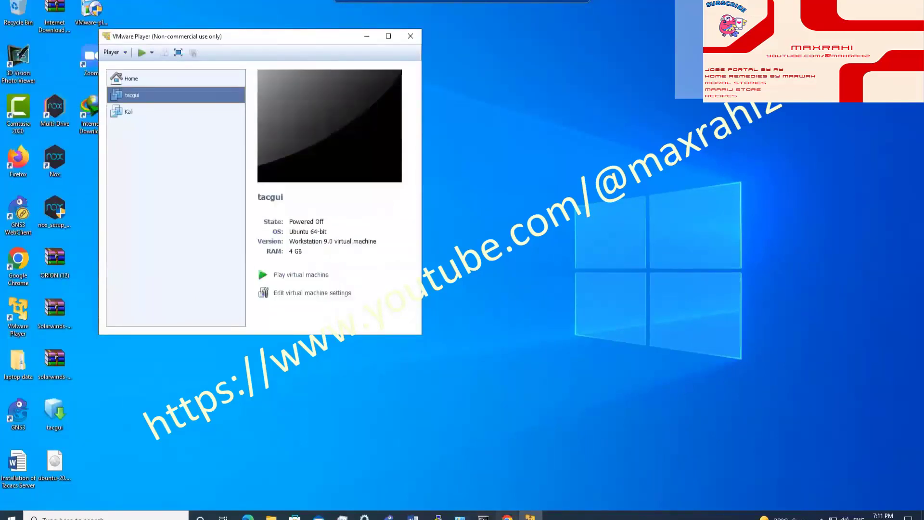
key("alt+Tab")
left_click(507, 517)
left_click(413, 517)
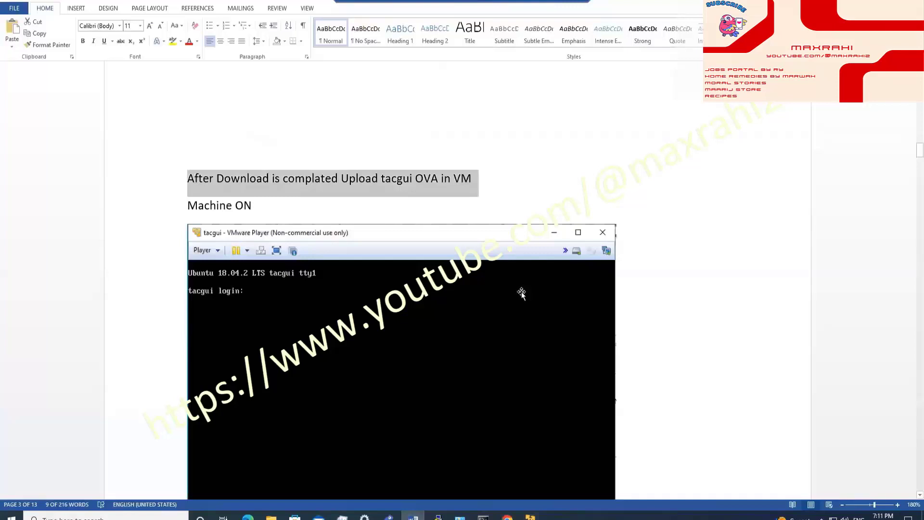
triple_click(258, 164)
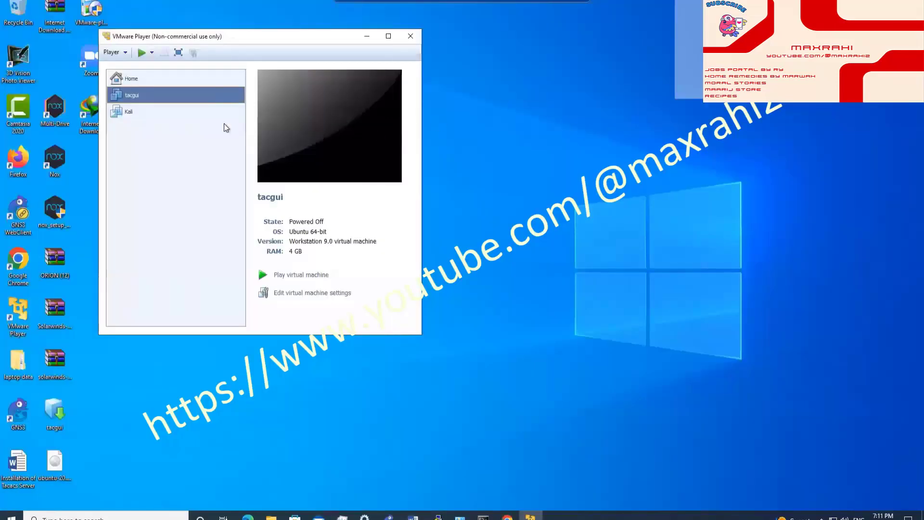
left_click(294, 276)
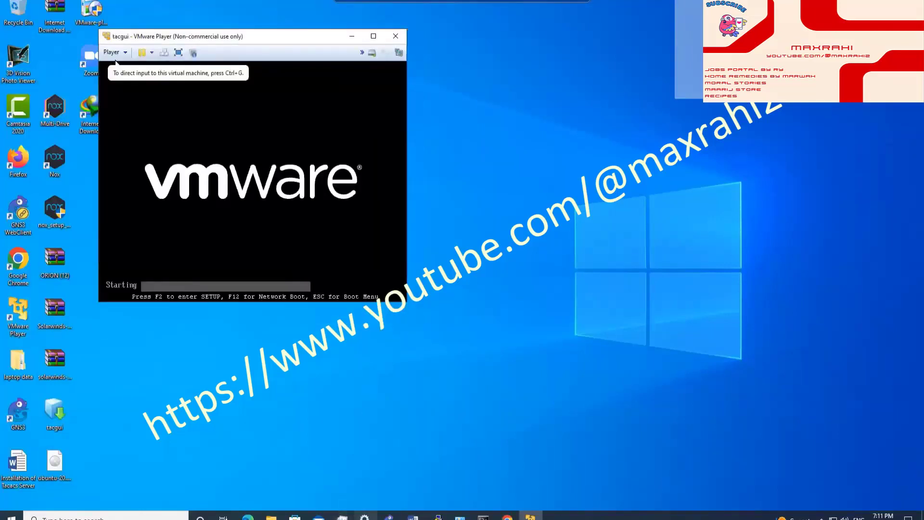
Step: Move the tacgui VM console to the screen's top-right corner beside the Word guide
left_click(413, 516)
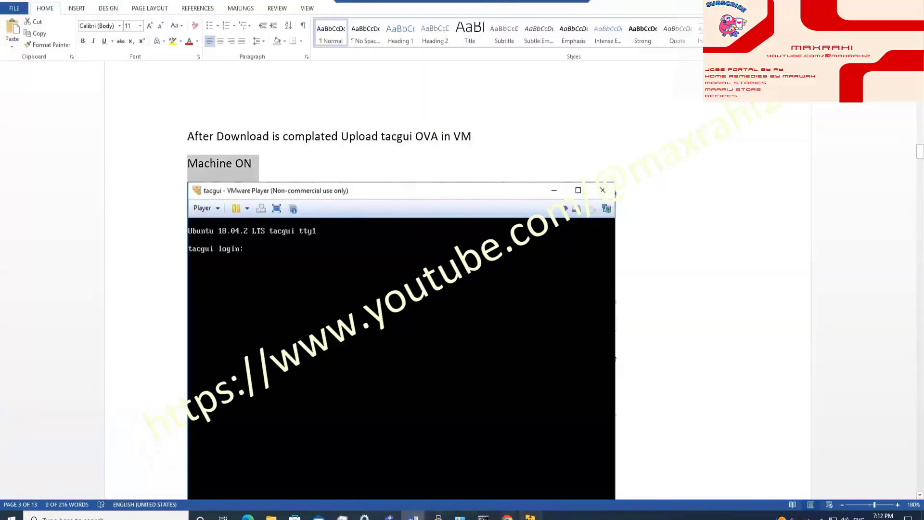
left_click(531, 516)
left_click_drag(264, 35, 675, 35)
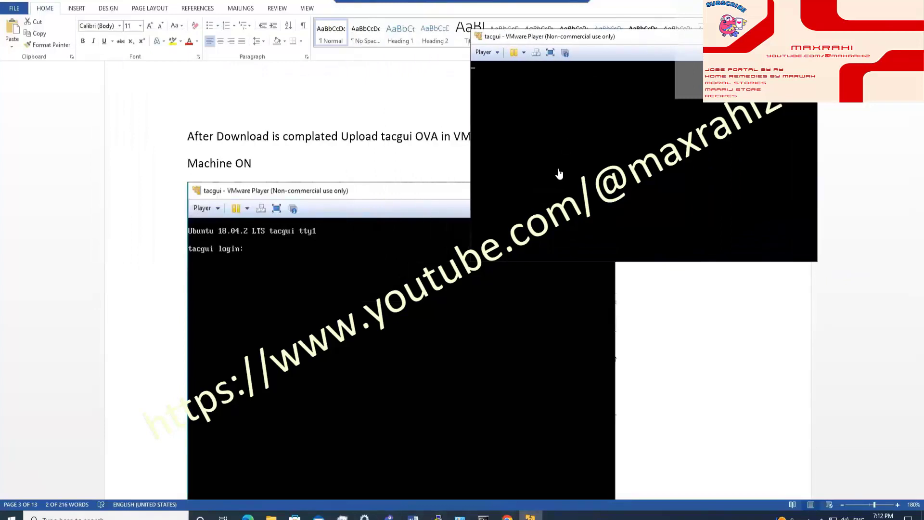
left_click_drag(643, 39, 734, 10)
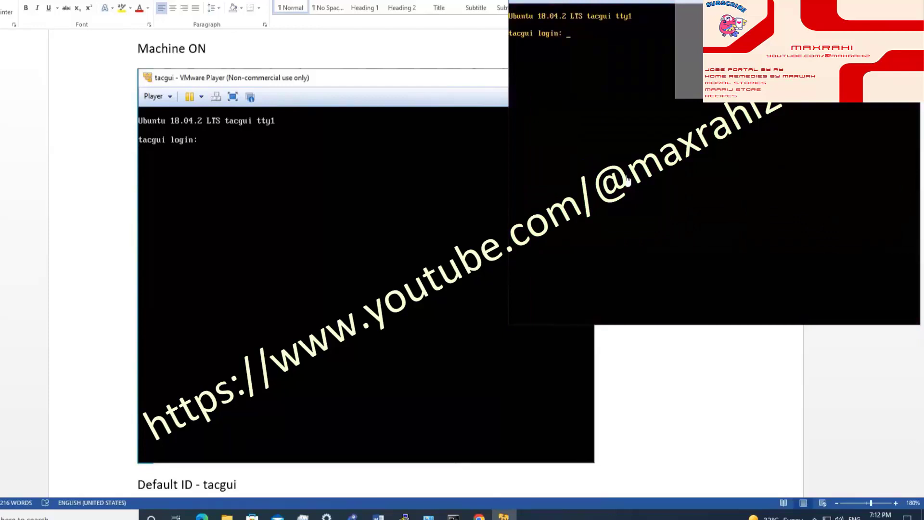
Step: Log into the tacgui VM with its default username and password, then return to the guide
scroll(288, 205, "down", 4)
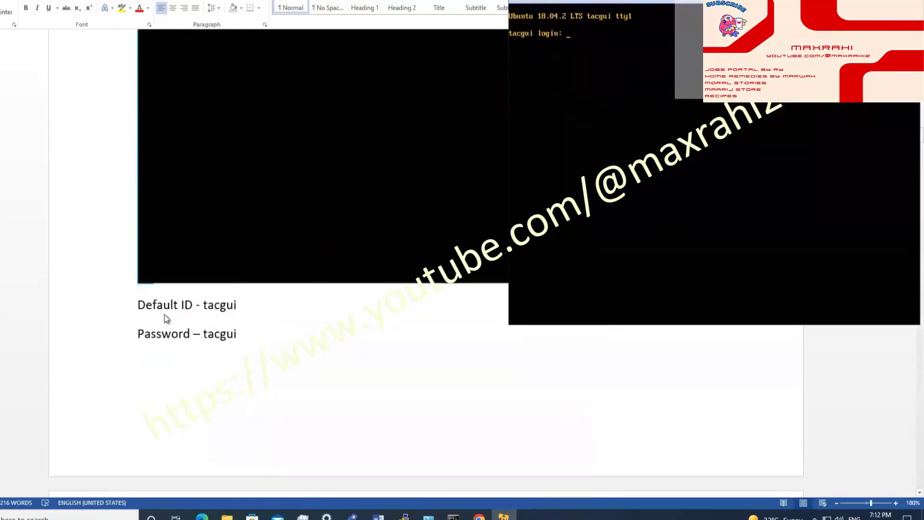
left_click(527, 6)
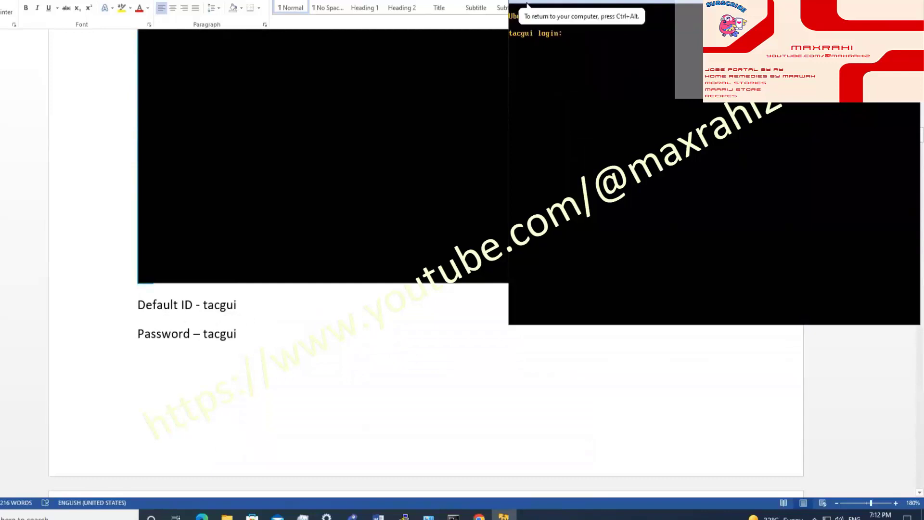
type("tacgui")
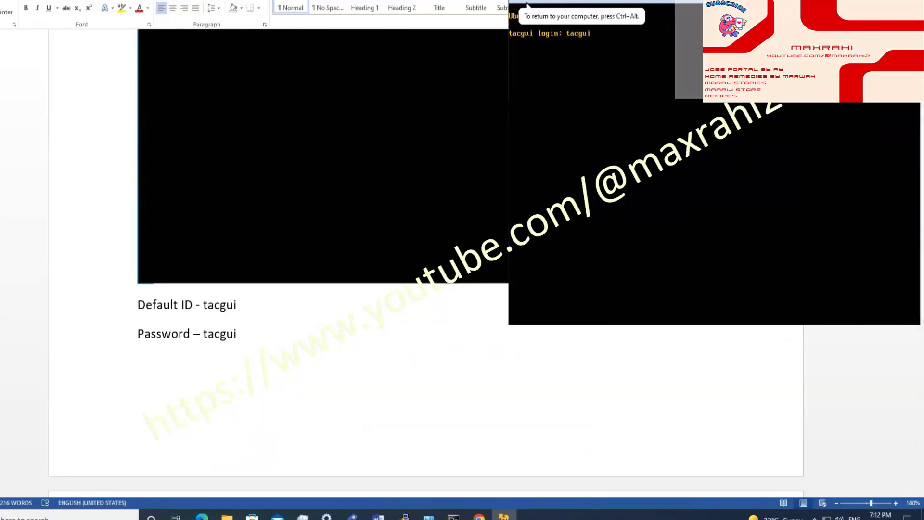
key("Return")
key("Return")
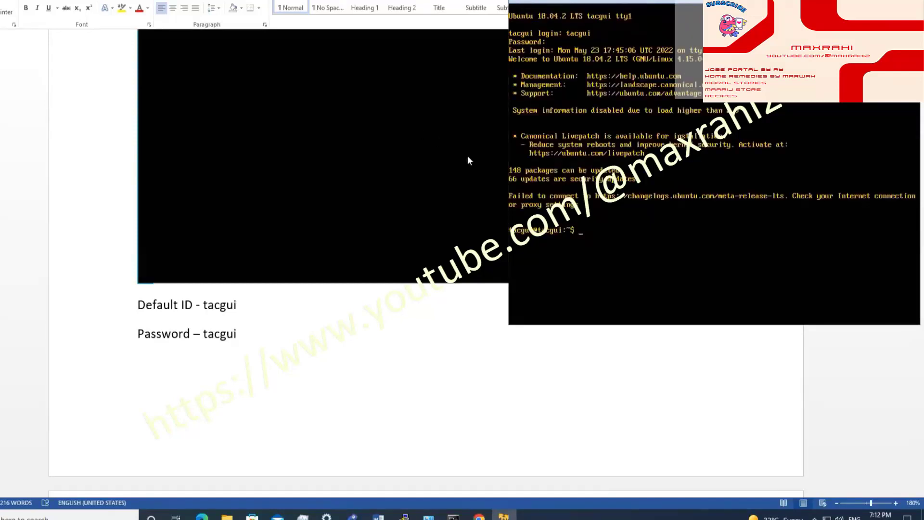
scroll(412, 214, "down", 5)
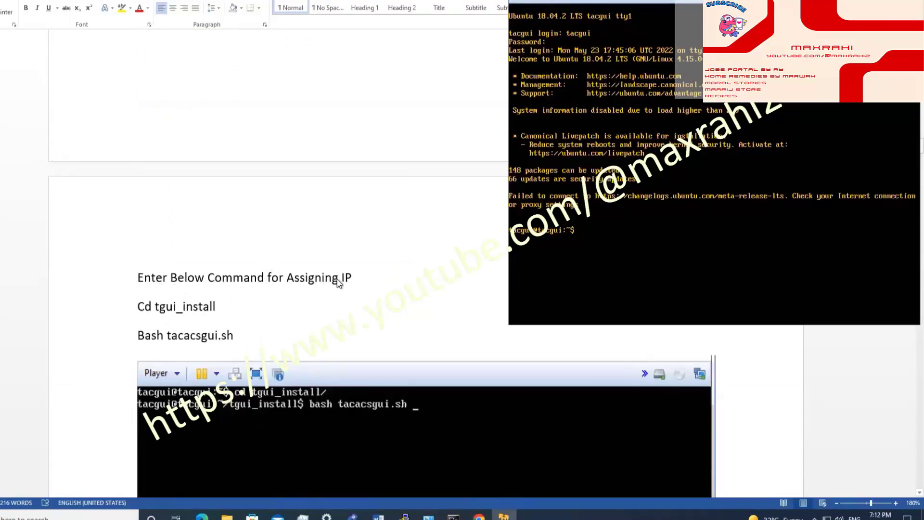
left_click(357, 279)
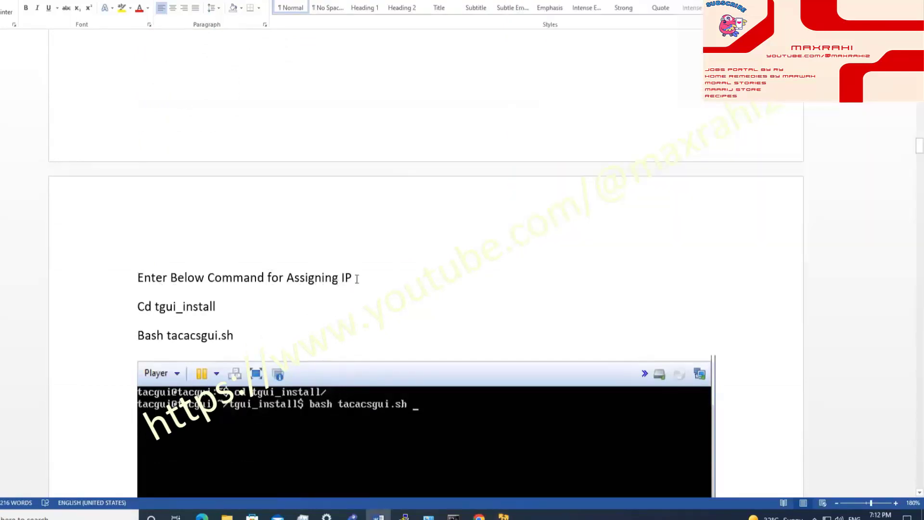
Step: Run cd tgui_install/ and bash tacacsgui.sh in the VM to start the installation script
left_click_drag(357, 279, 149, 285)
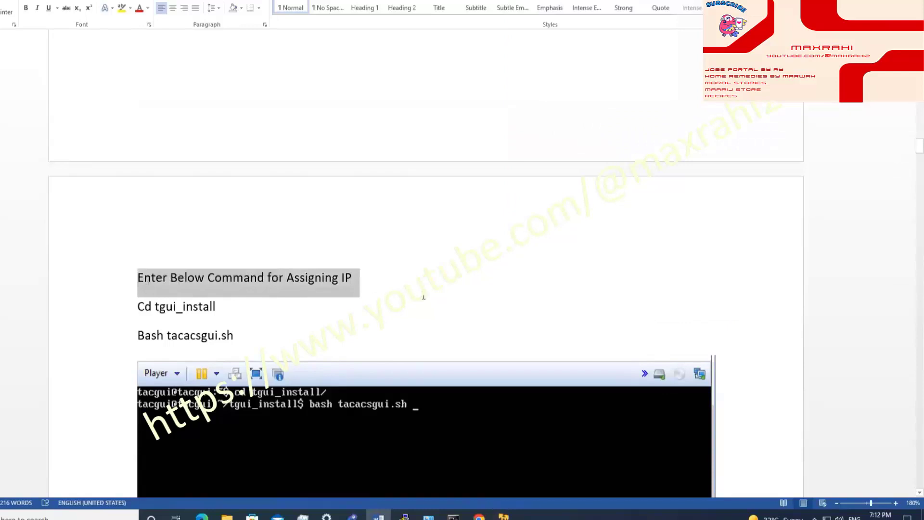
scroll(423, 289, "down", 3)
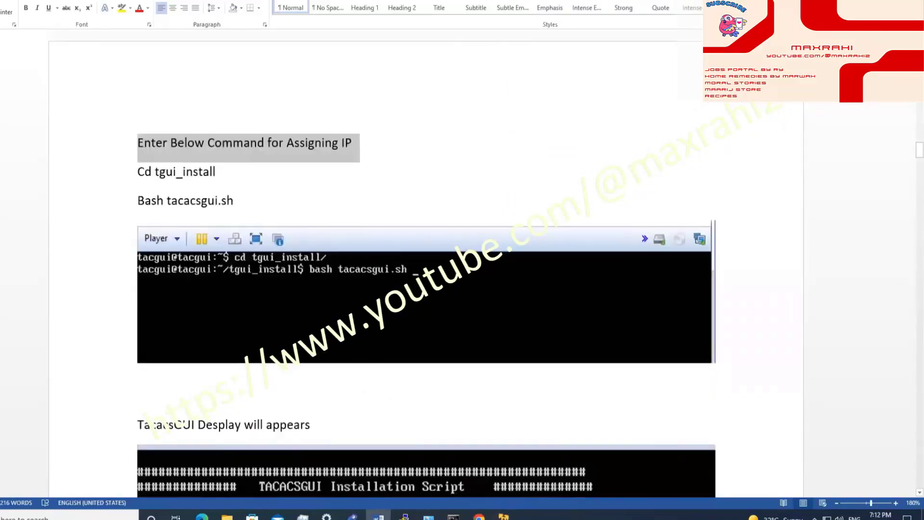
left_click(504, 517)
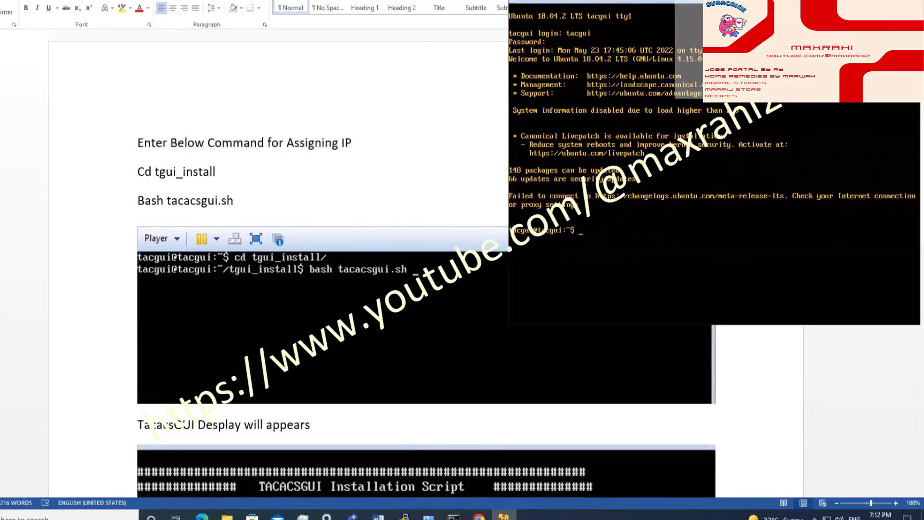
type("cd tgui_install/")
key("Return")
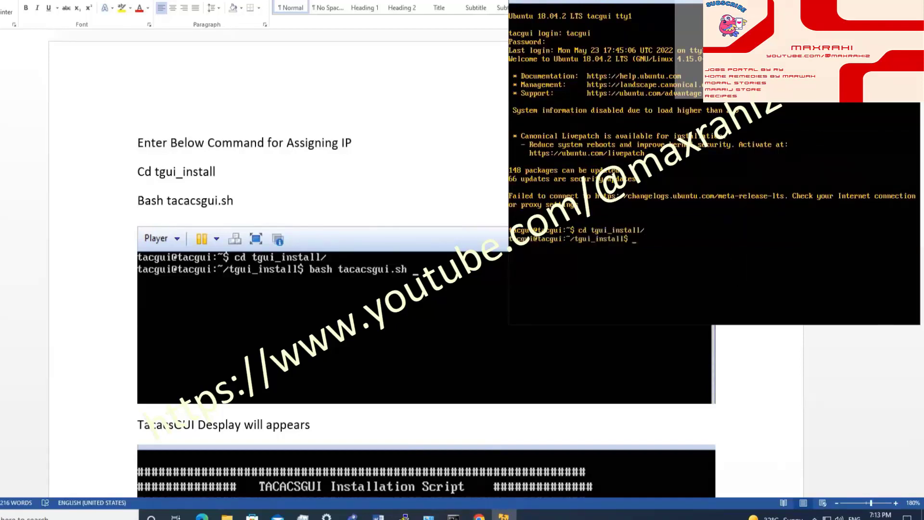
type("bash tacacsgui.sh")
key("Return")
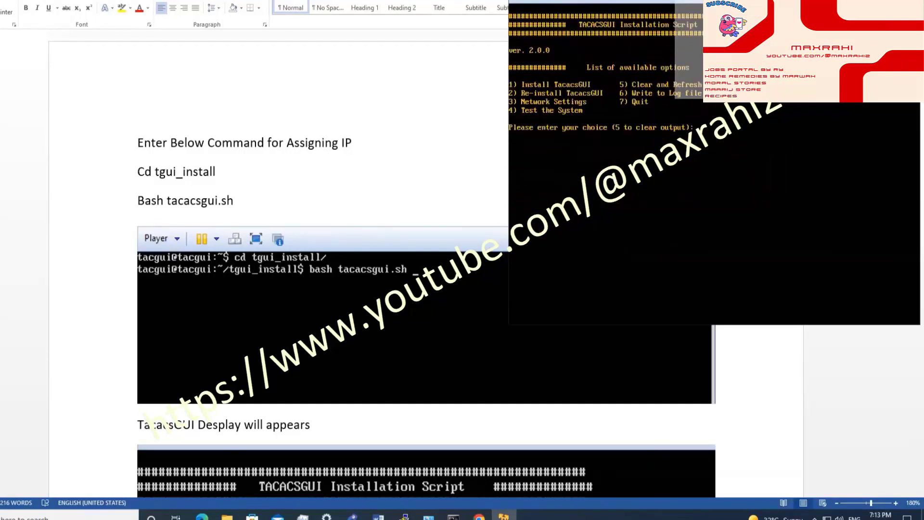
Step: Scroll through the Network Settings output listing interfaces lo and ens160 up to the interface prompt
scroll(499, 166, "down", 5)
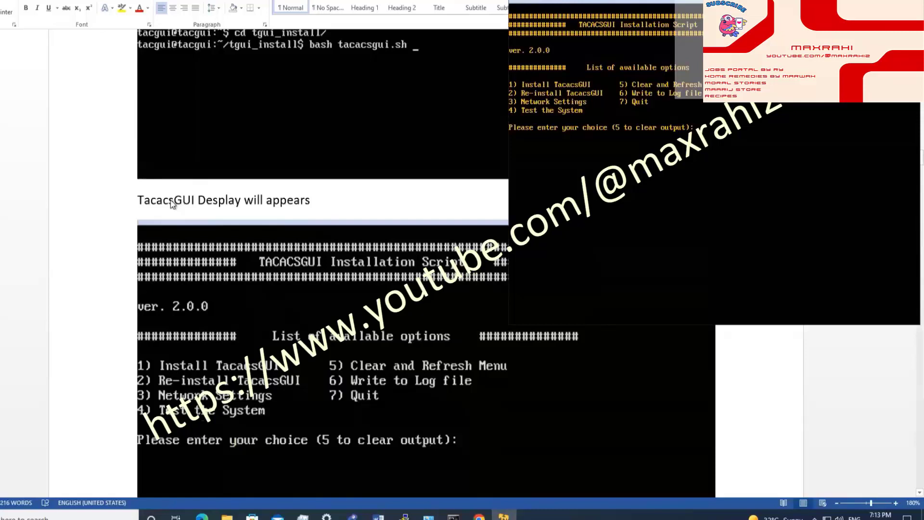
scroll(250, 218, "down", 1)
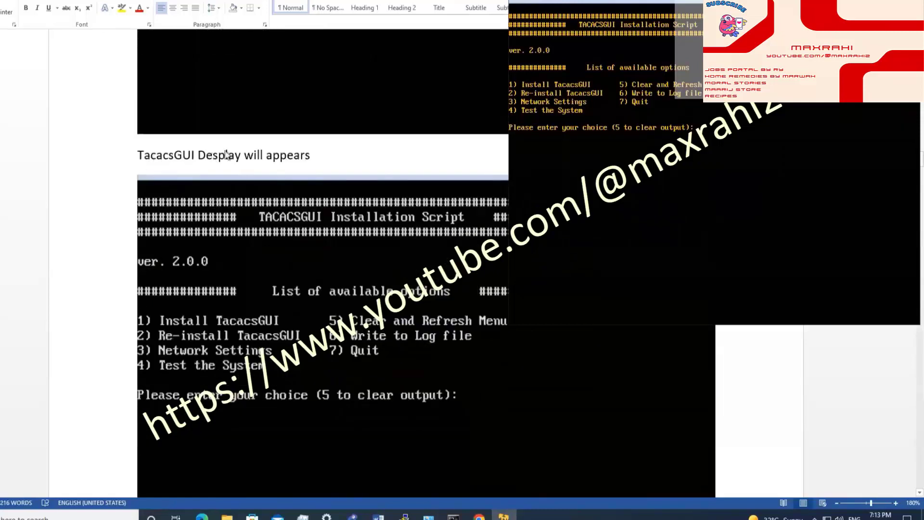
scroll(146, 311, "down", 8)
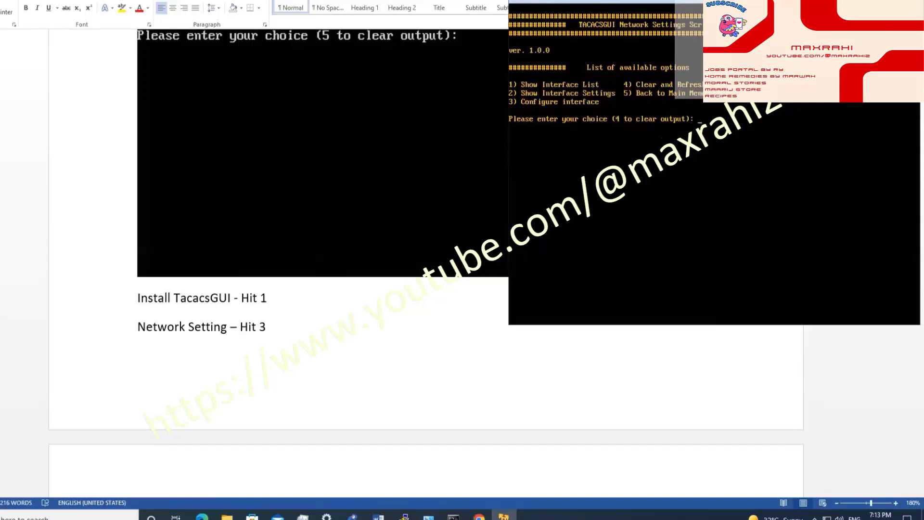
scroll(299, 317, "down", 5)
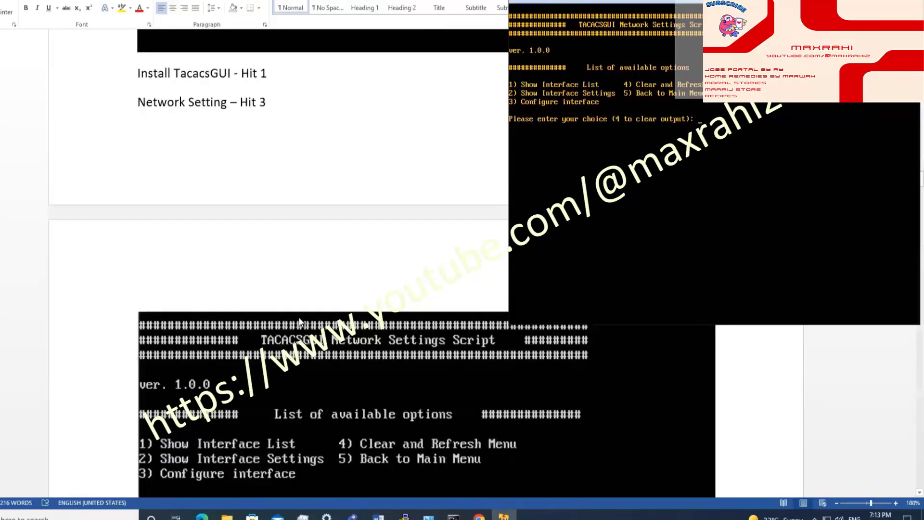
scroll(285, 316, "down", 1)
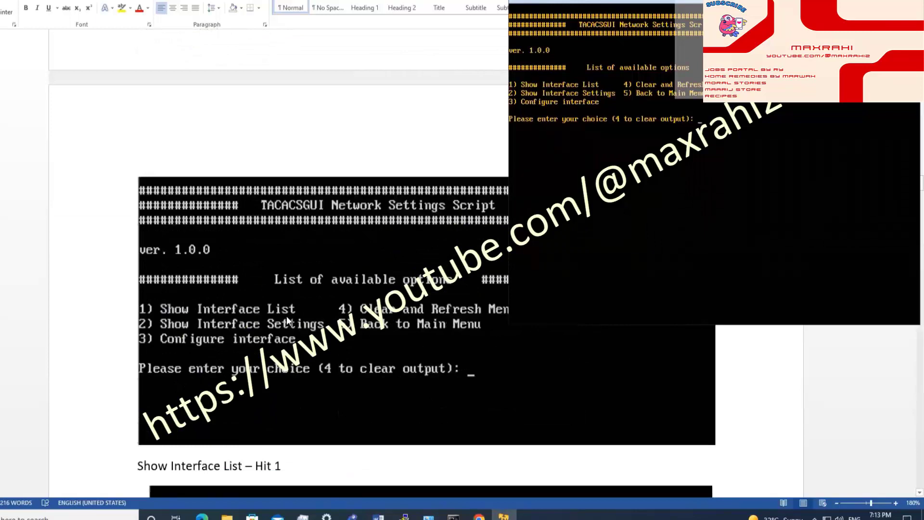
scroll(286, 316, "down", 2)
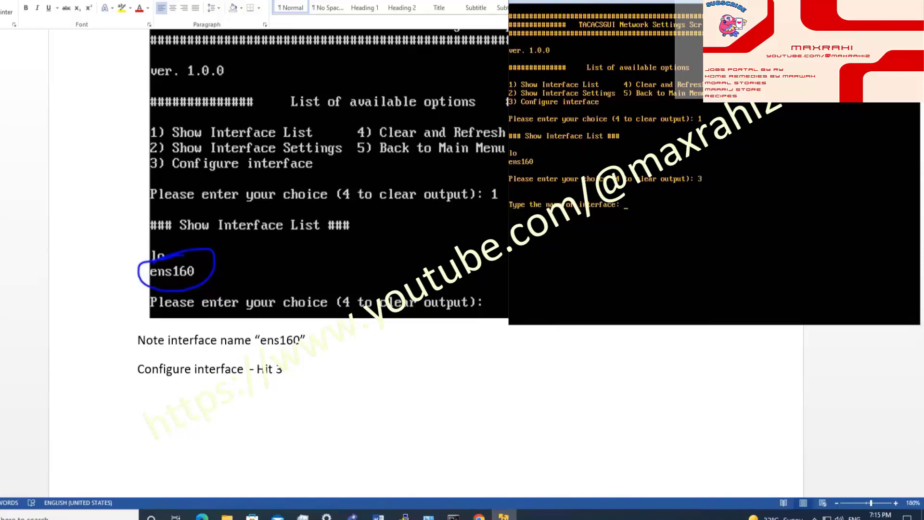
Step: Choose interface ens160 and give it IP address 192.168.101.10
type("ens160")
key("Return")
scroll(362, 311, "down", 10)
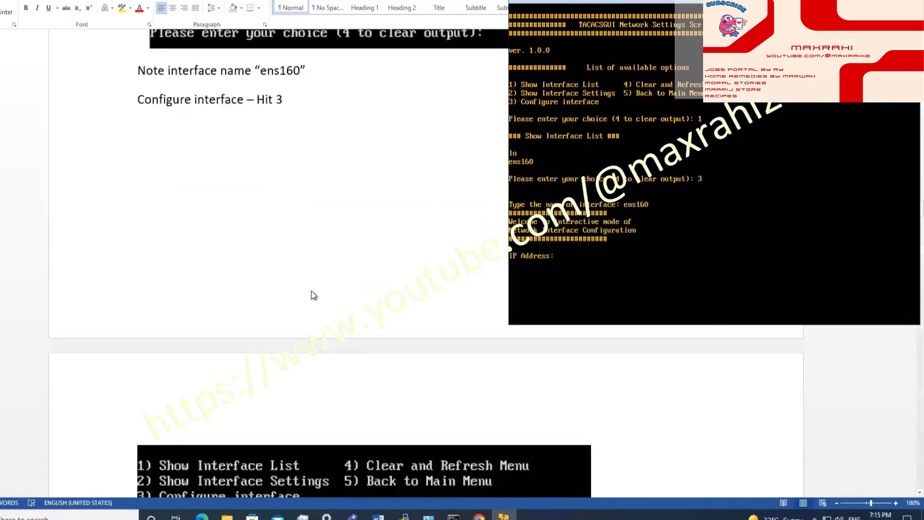
scroll(364, 314, "down", 5)
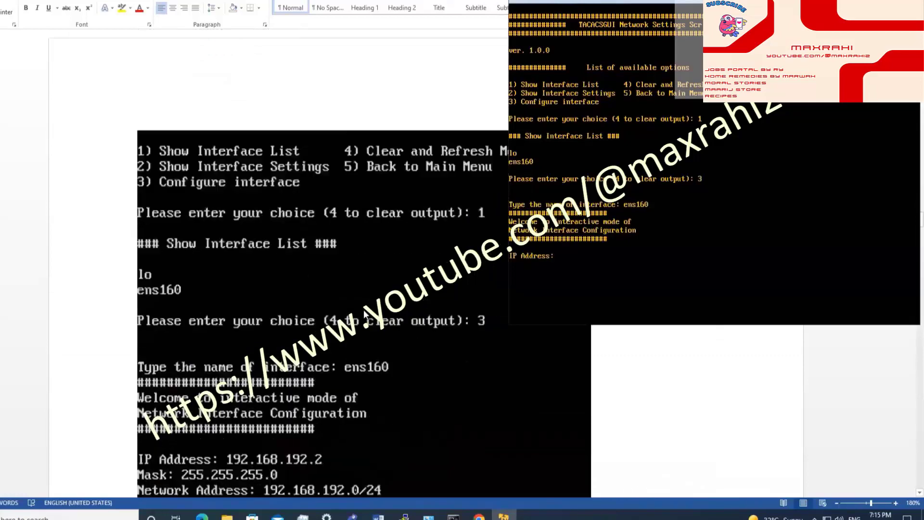
scroll(364, 308, "down", 5)
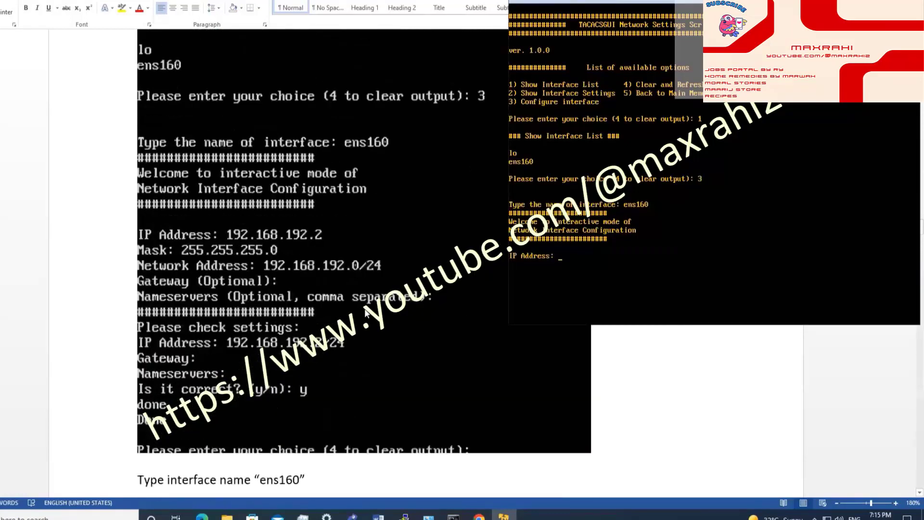
scroll(366, 310, "up", 4)
scroll(365, 311, "down", 5)
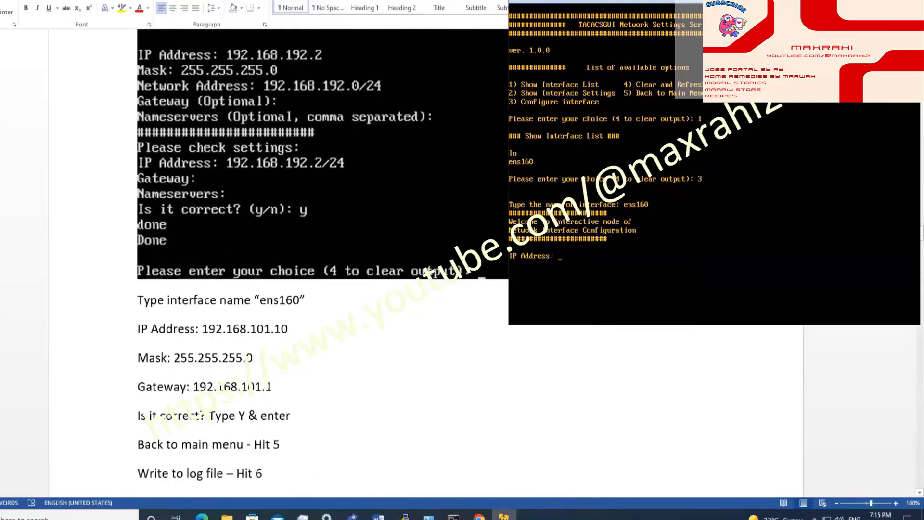
type("192.168.")
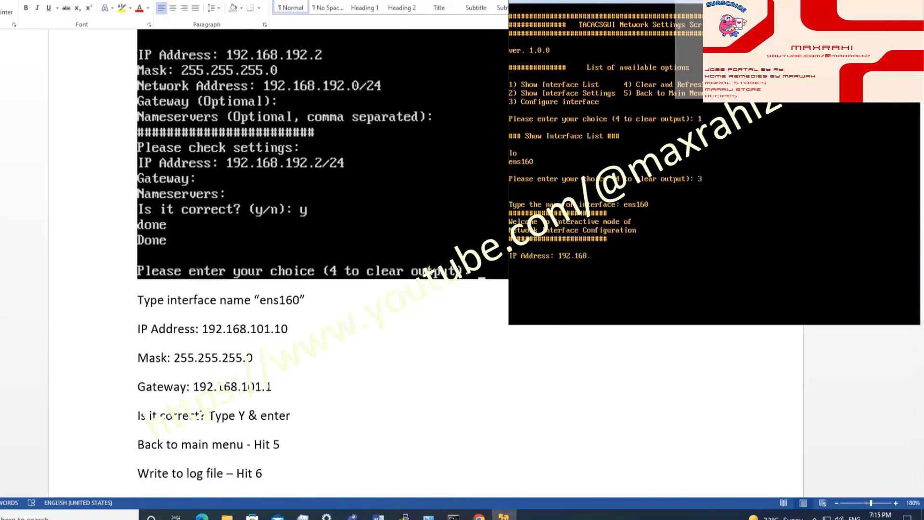
type("101.10")
key("Return")
Step: Enter mask 255.255.255.0 and gateway 192.168.101.1, skip nameservers, and confirm with y
type("255.255.255.0")
key("Return")
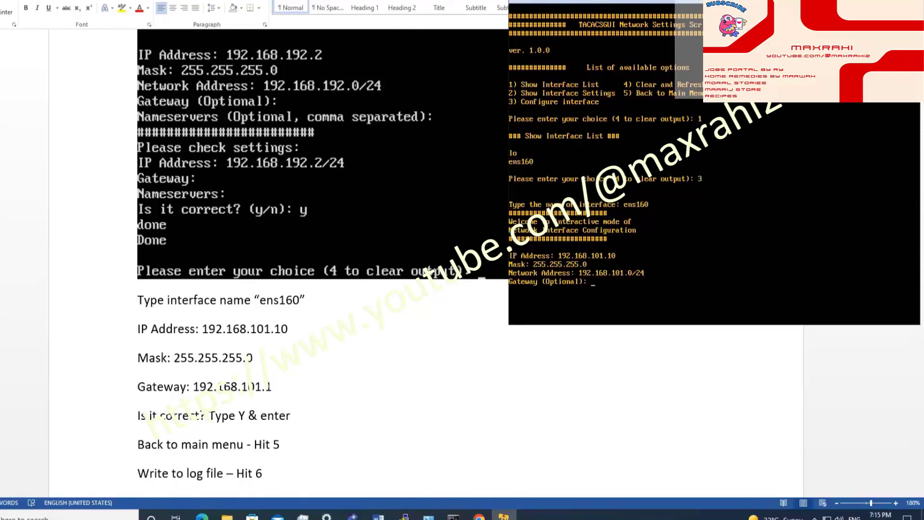
type("192.168.101.1")
key("Return")
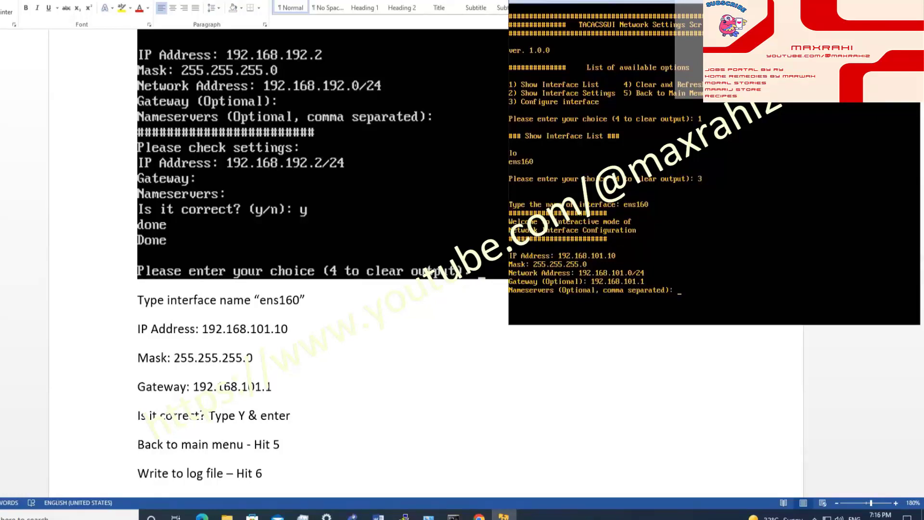
key("Return")
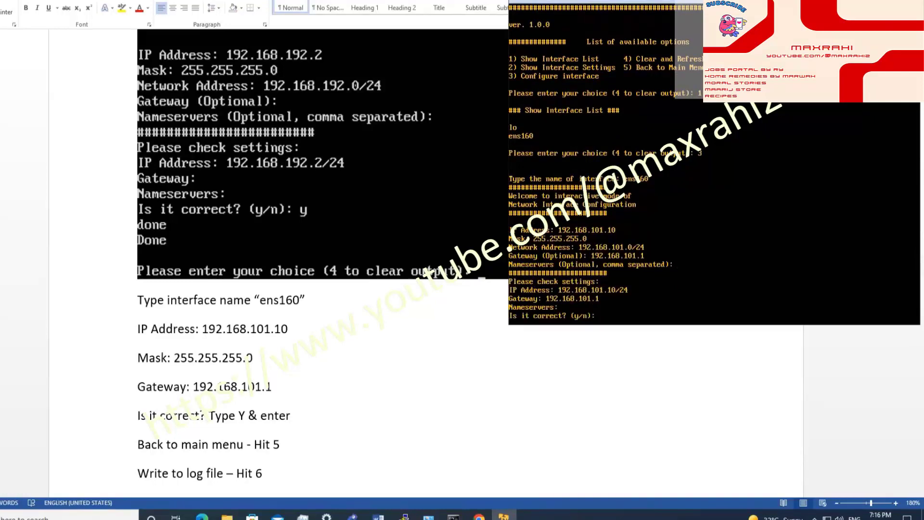
type("y")
key("Return")
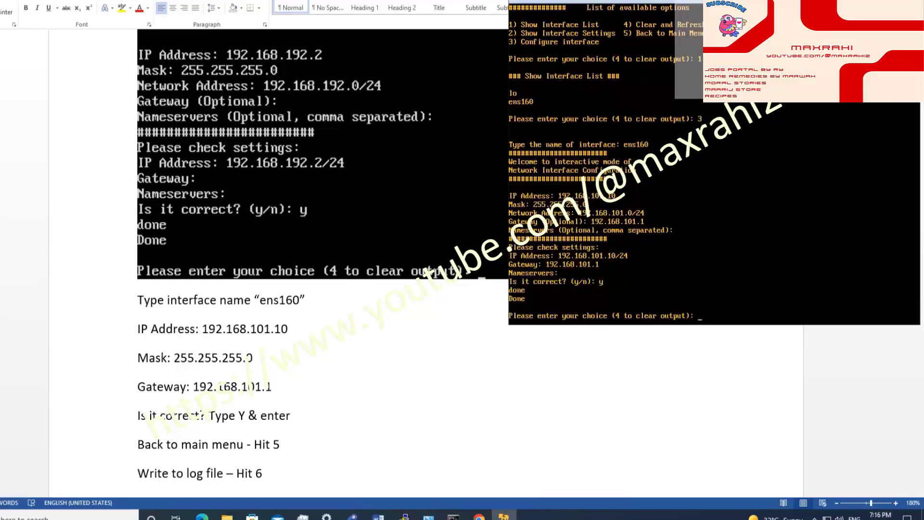
Step: In the install script, return to the main menu (5) and enable writing output to a log file (6)
type("5")
key("Return")
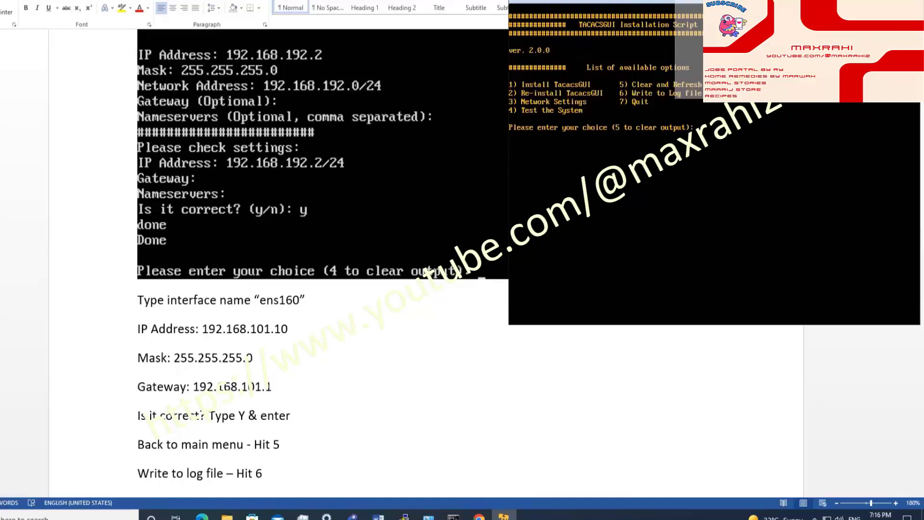
type("6")
key("Return")
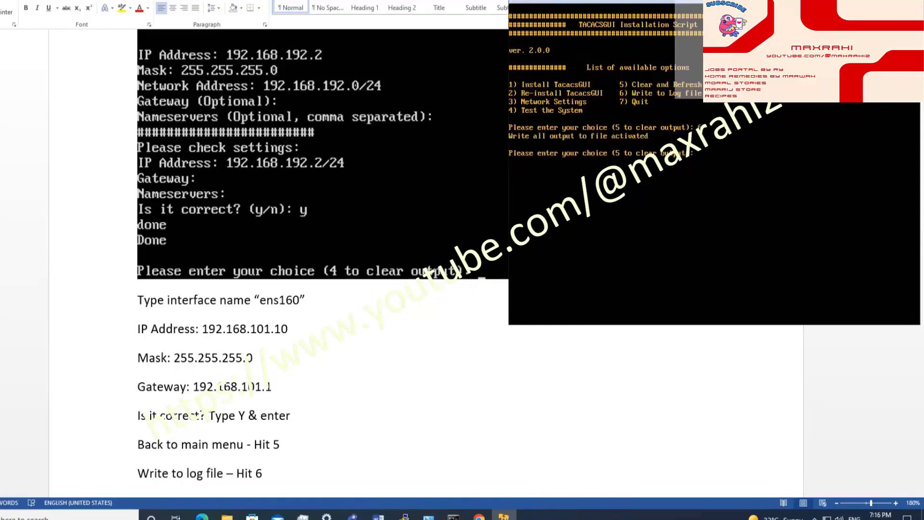
scroll(304, 388, "down", 3)
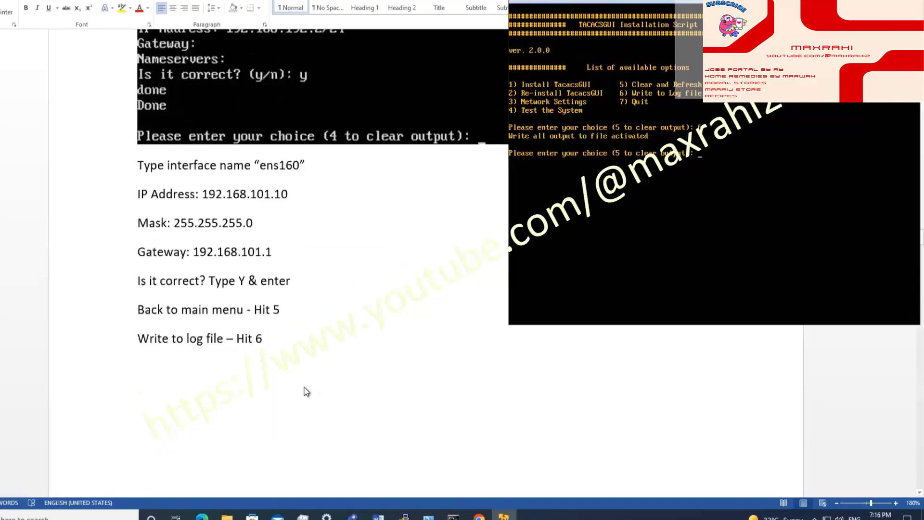
scroll(304, 391, "down", 12)
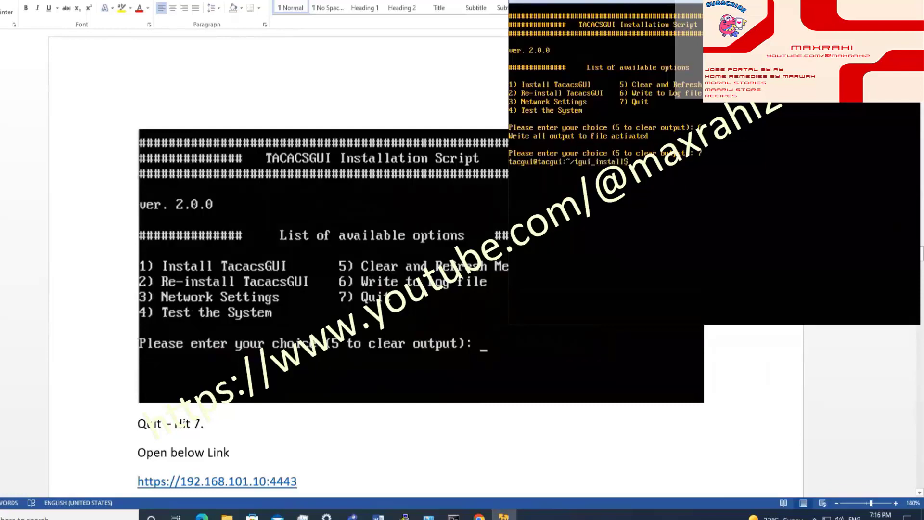
scroll(494, 266, "down", 2)
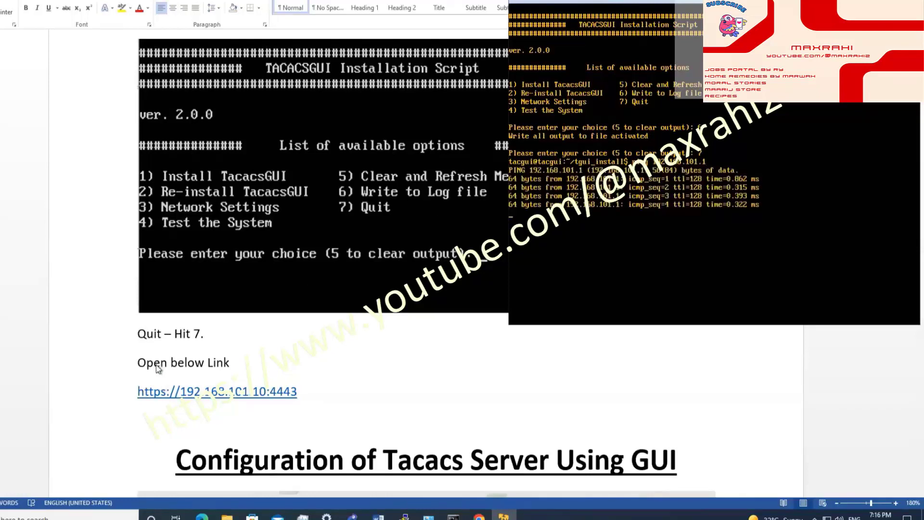
Step: Open a new Chrome Incognito window from the taskbar
left_click_drag(138, 364, 222, 361)
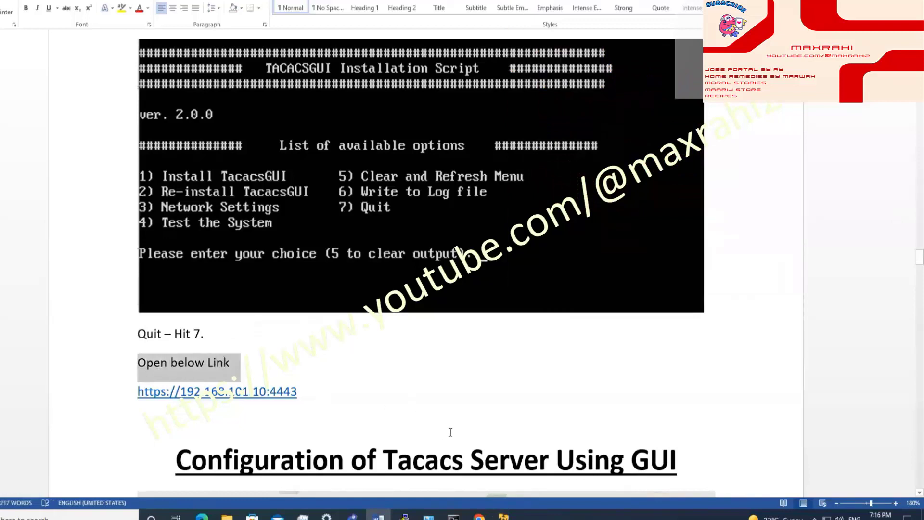
right_click(478, 516)
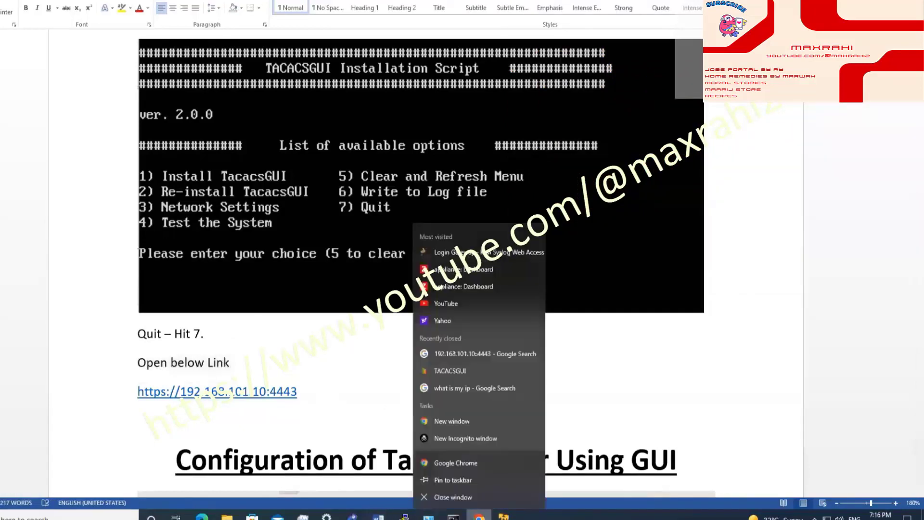
left_click(455, 437)
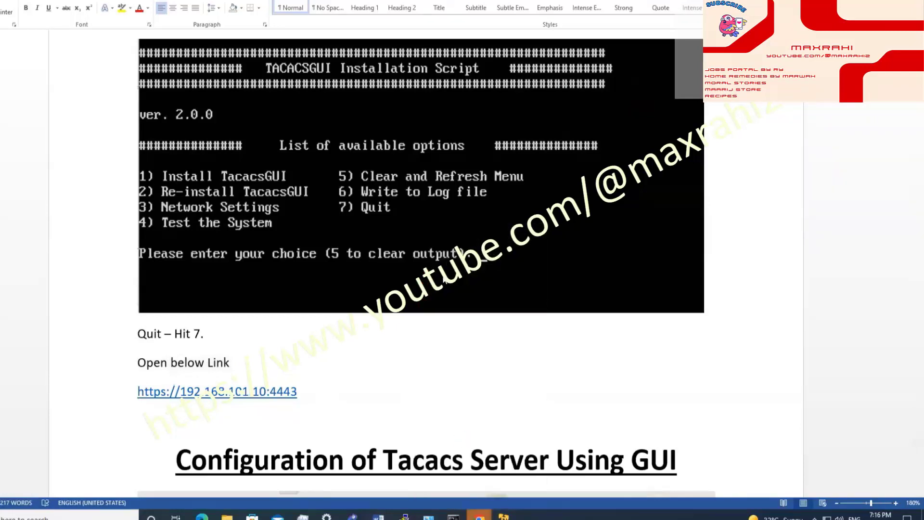
key("alt+Tab")
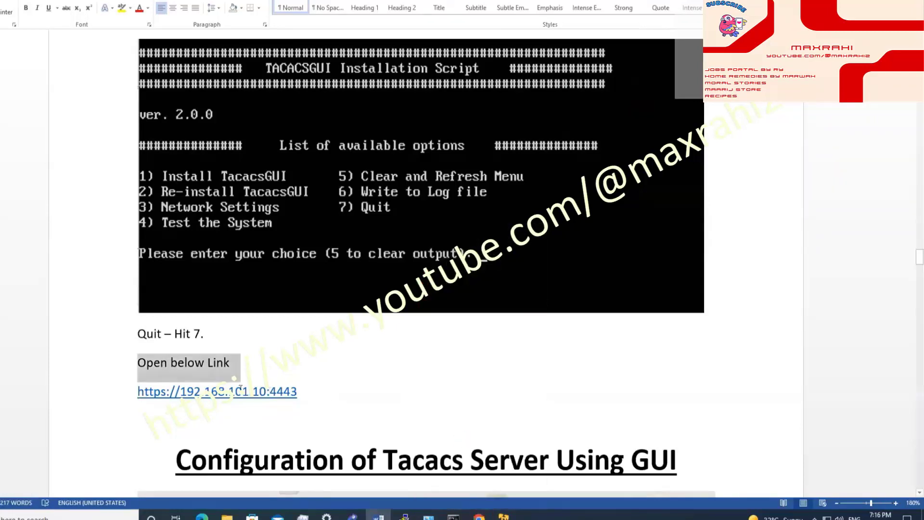
left_click_drag(298, 392, 139, 399)
key("ctrl+c")
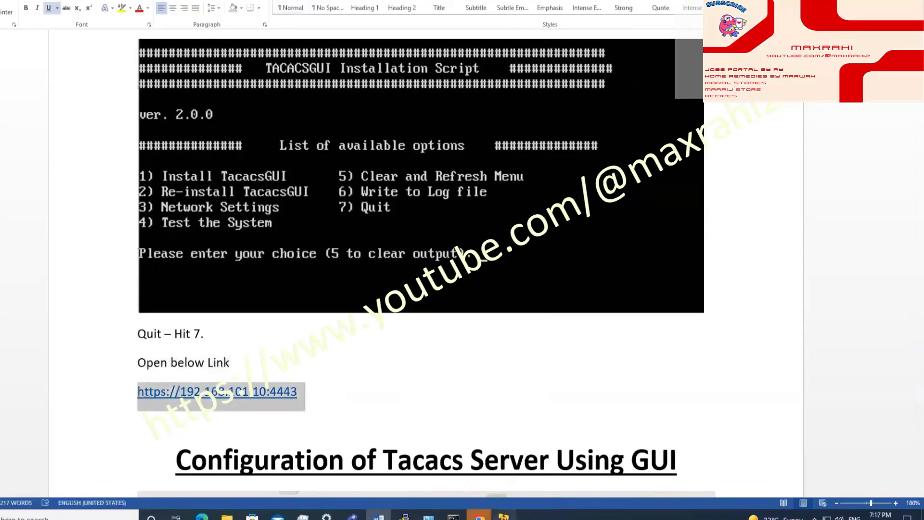
left_click(479, 515)
left_click(523, 468)
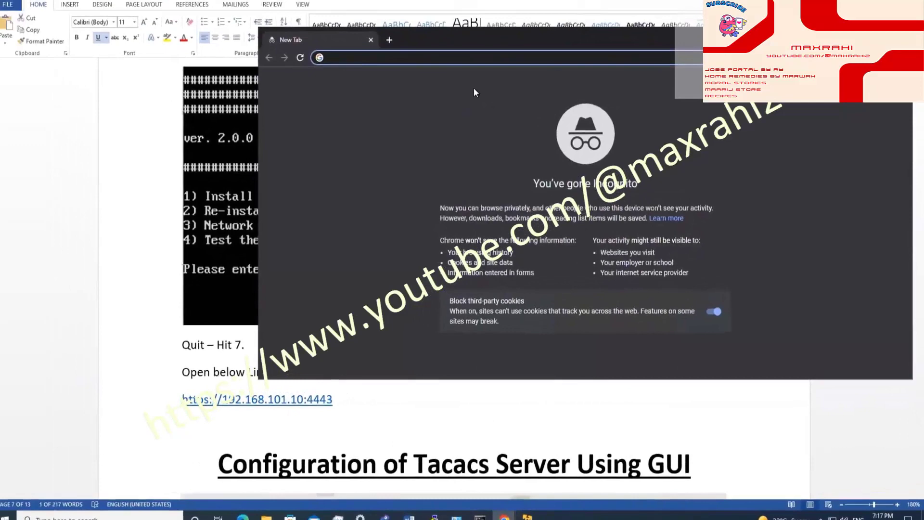
key("ctrl+v")
key("Return")
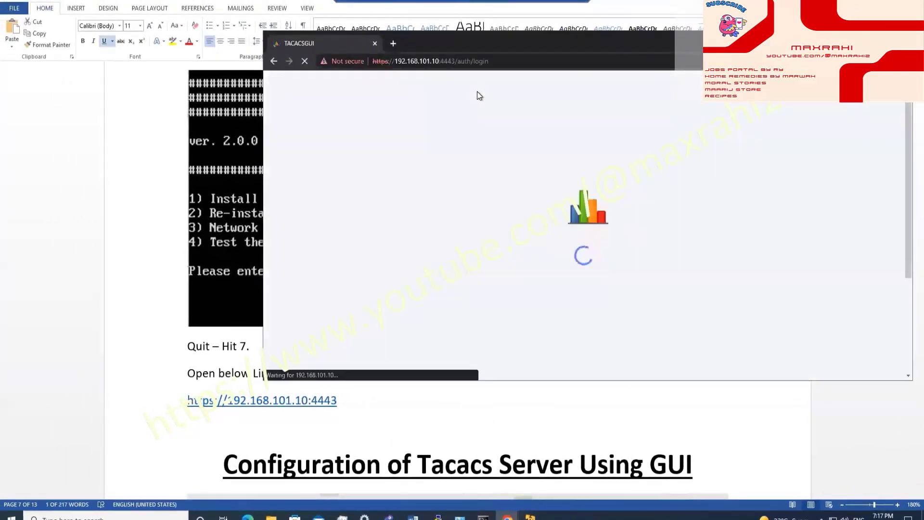
key("super+Up")
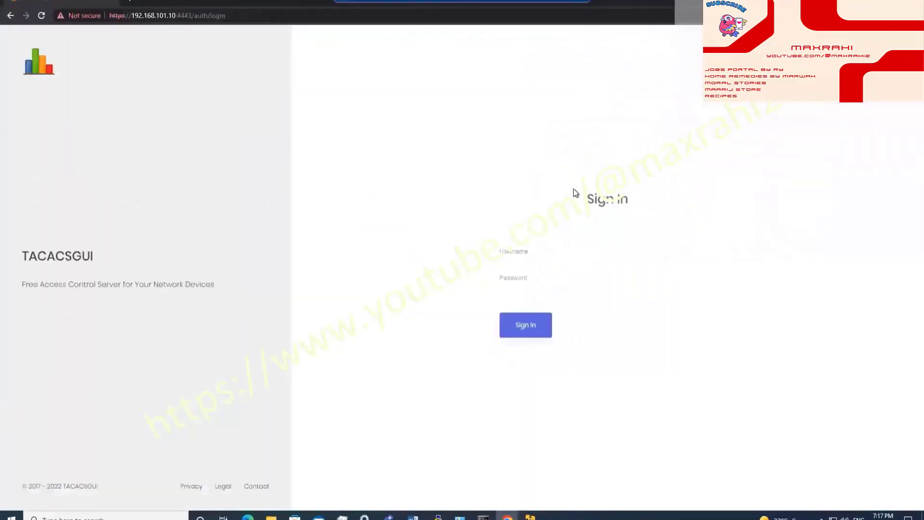
Step: Sign in to TacacsGUI with the tacgui username and its password
left_click(585, 250)
type("tacgui")
key("Tab")
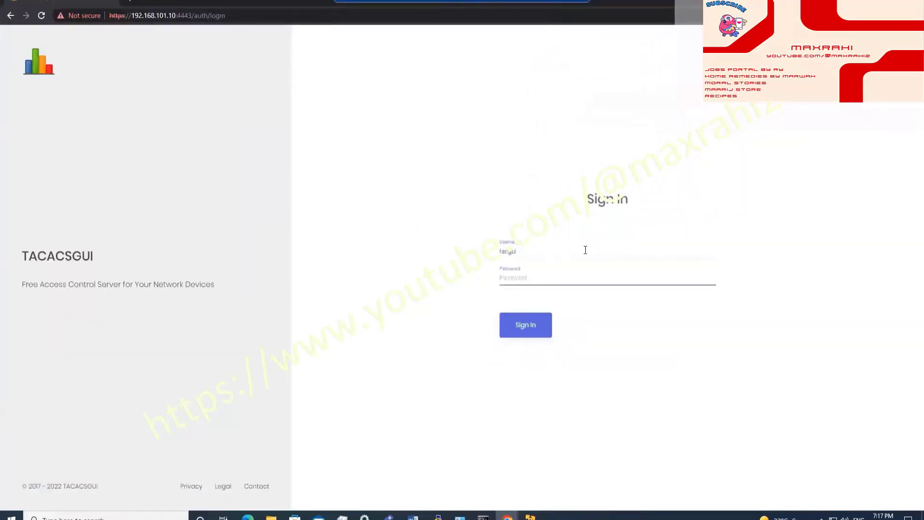
type("abcd")
key("Return")
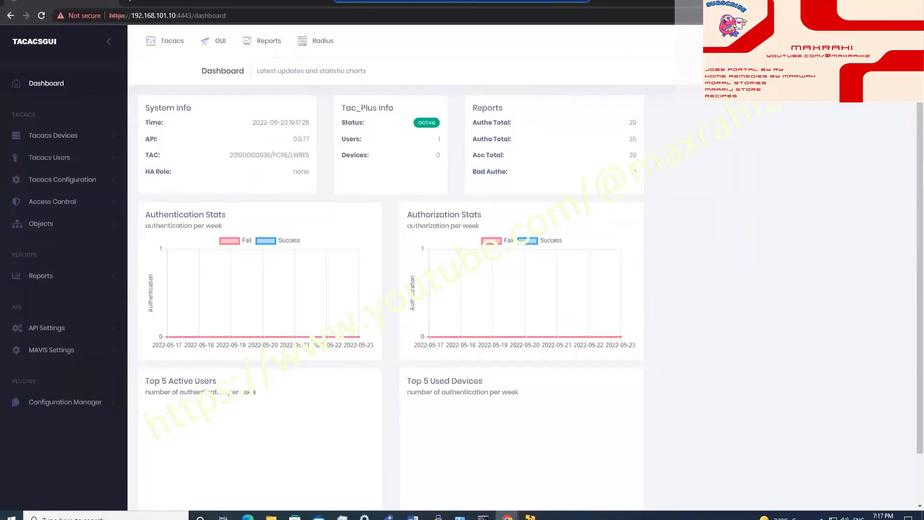
Step: Return to the Word guide with the cursor placed after the dashboard link
key("alt+Tab")
left_click(383, 398)
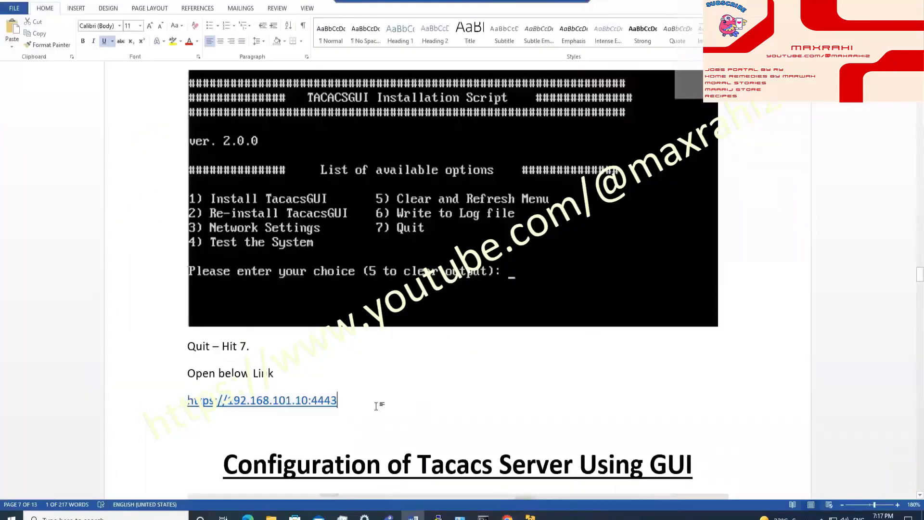